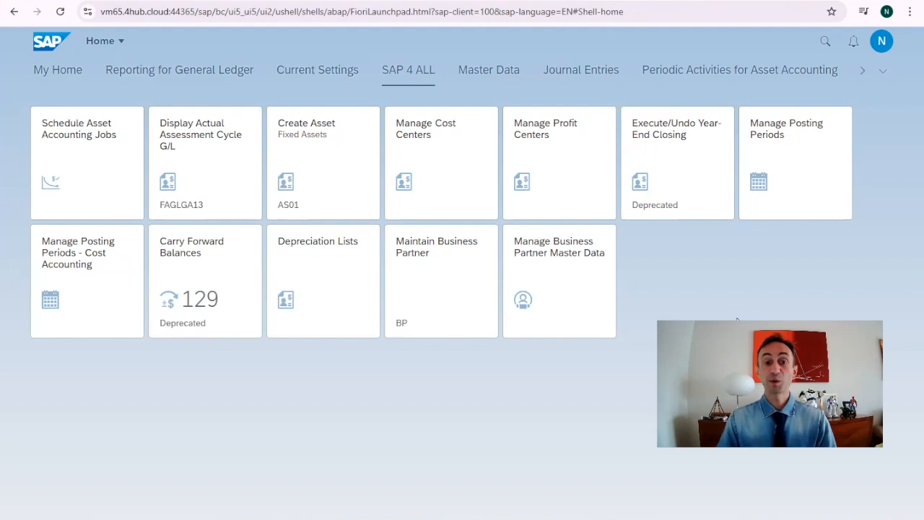
Step: Open Maintain Business Partner in the launchpad and run transaction BP in SAP GUI
left_click(421, 267)
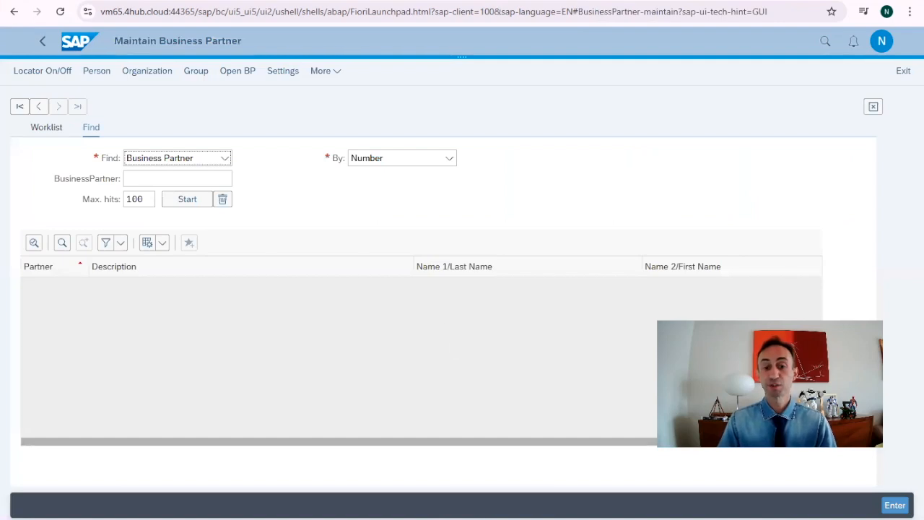
left_click(159, 497)
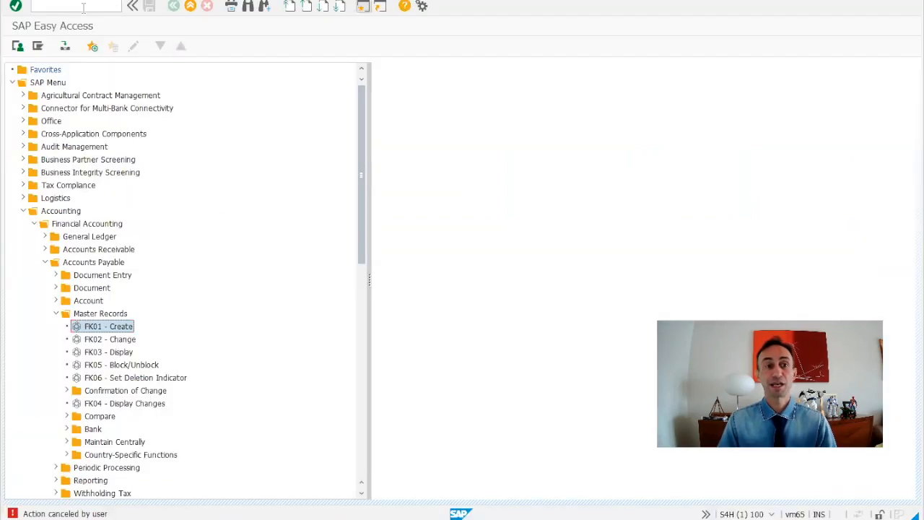
type("bp")
key("Return")
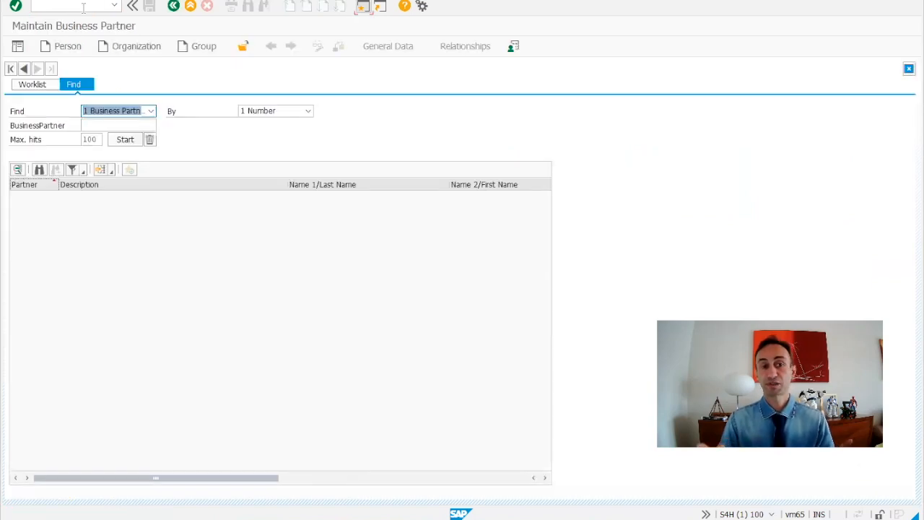
Step: Start creating a new organization business partner in the Fiori app
key("alt+Tab")
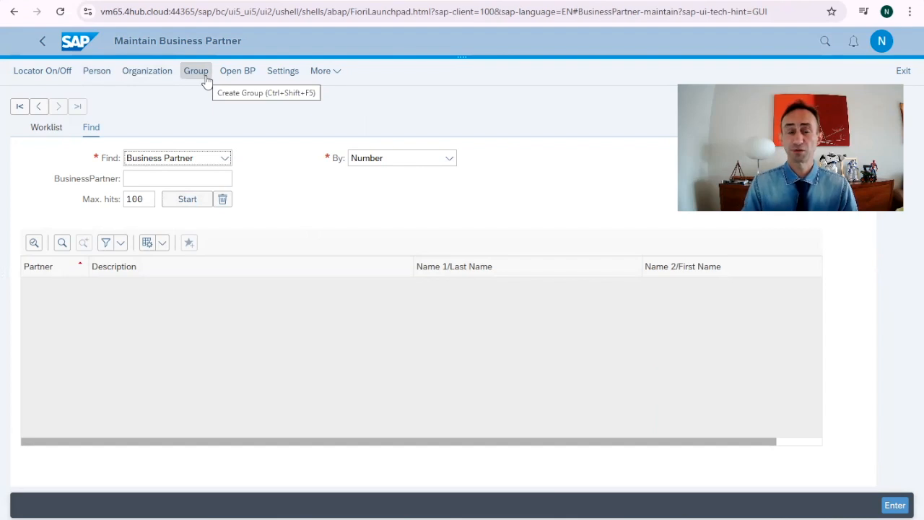
left_click(148, 72)
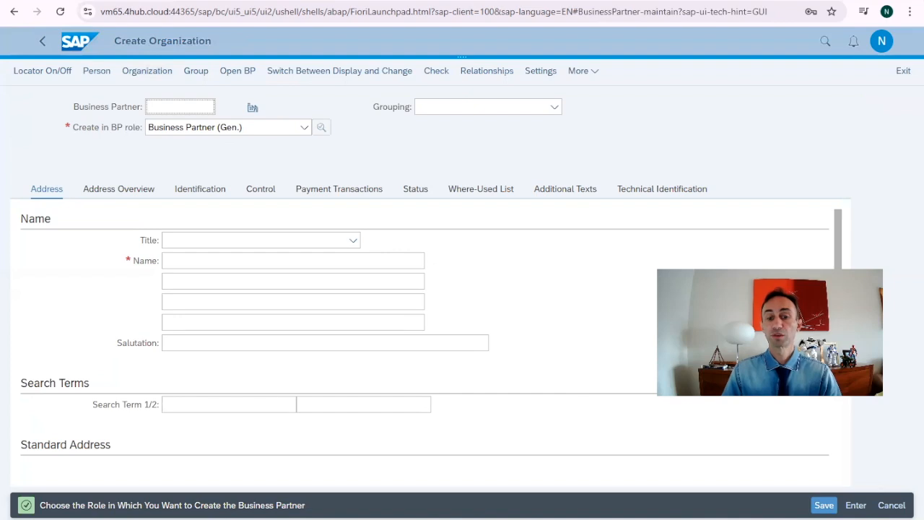
Step: Run transaction BP in SAP GUI and start creating an organization there
left_click(174, 478)
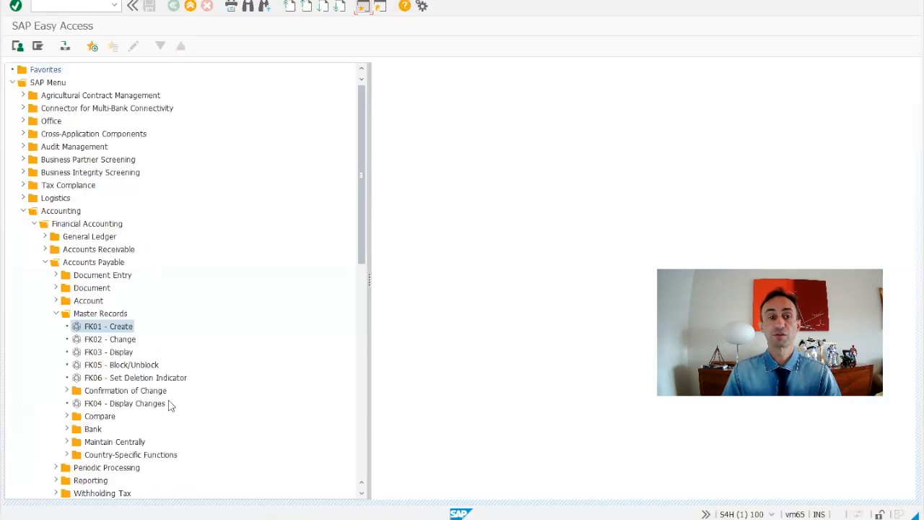
left_click(116, 6)
left_click(73, 9)
type("bp")
key("Return")
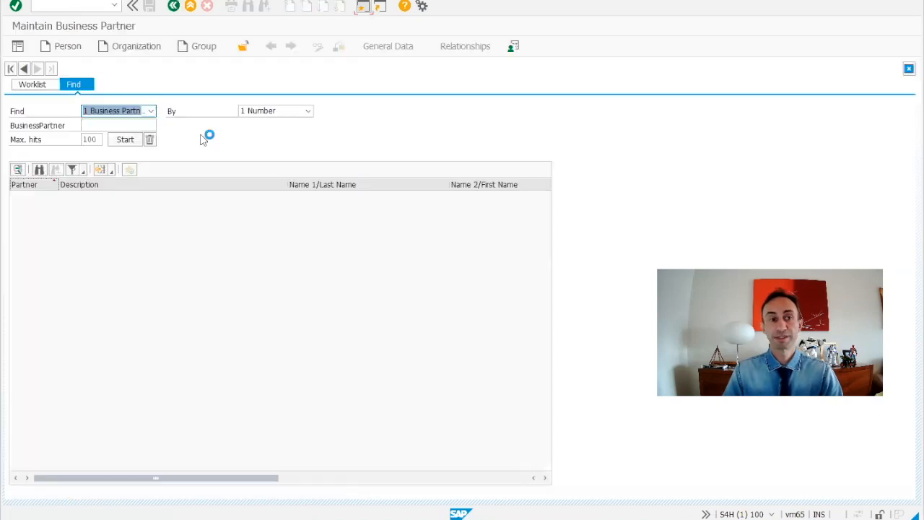
left_click(144, 47)
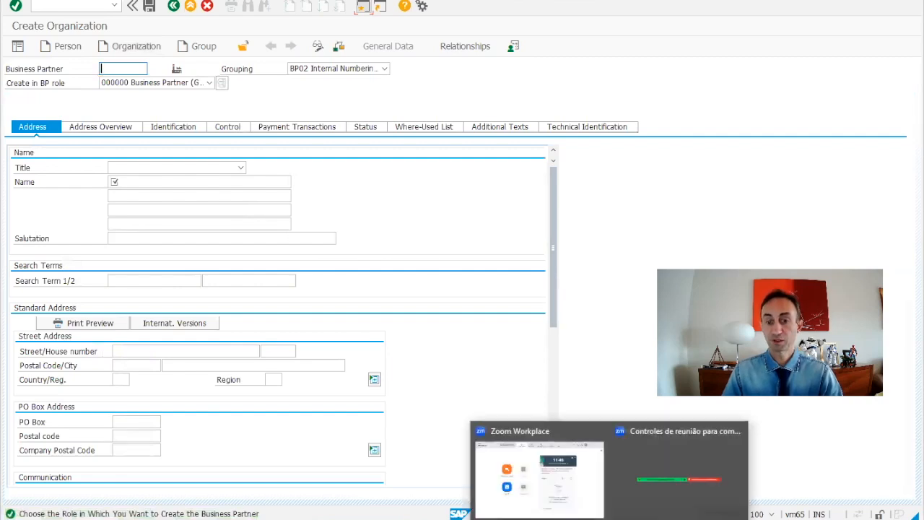
Step: Set the organization's grouping to Internal Numbering for standard use
left_click(576, 491)
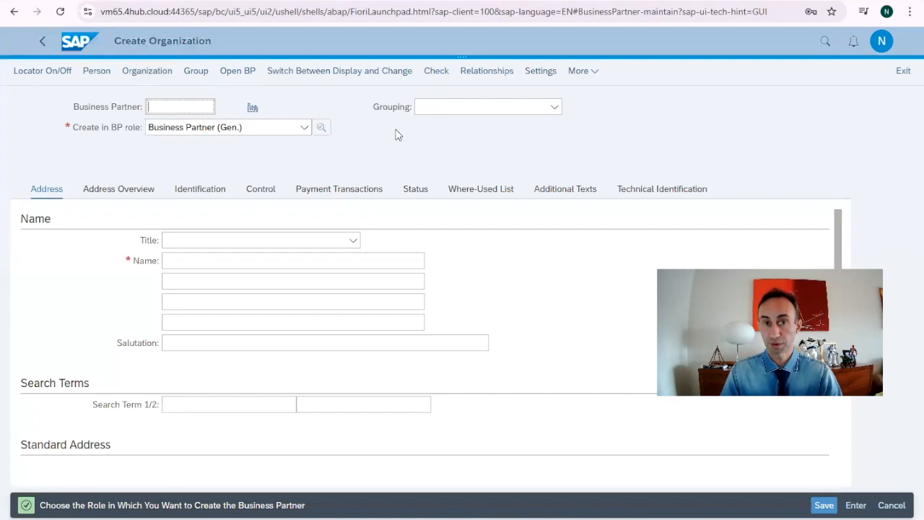
left_click(553, 108)
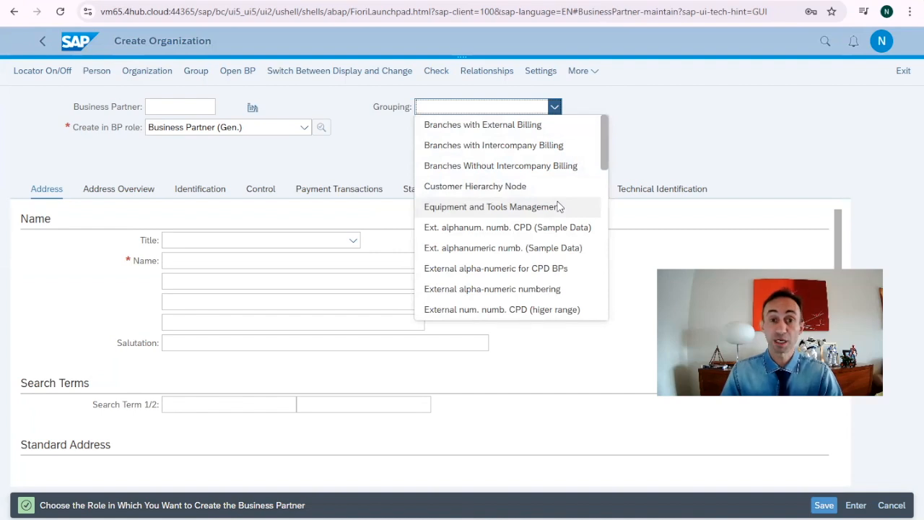
scroll(557, 207, "down", 3)
scroll(558, 208, "down", 2)
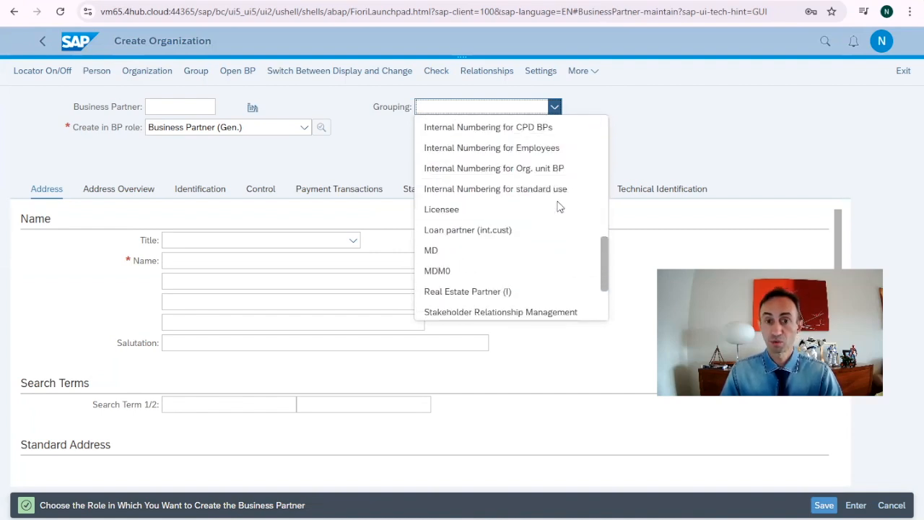
scroll(560, 221, "up", 1)
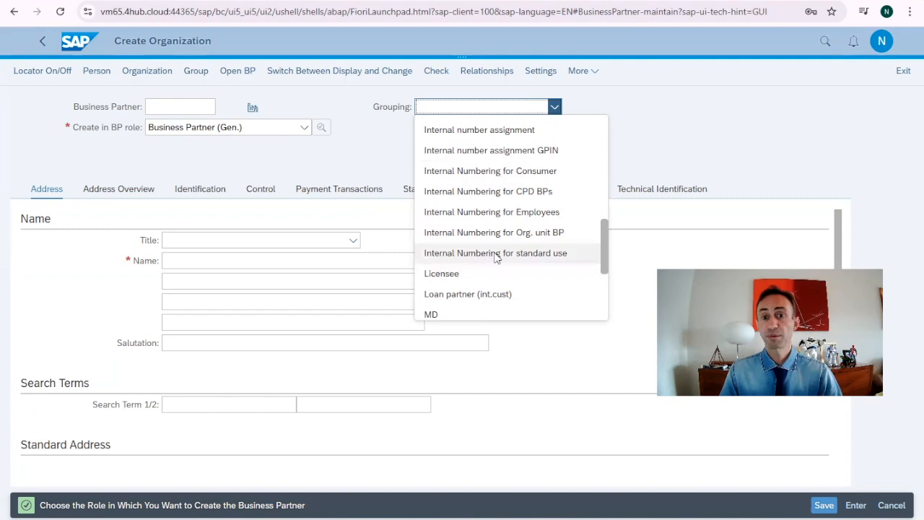
left_click(545, 260)
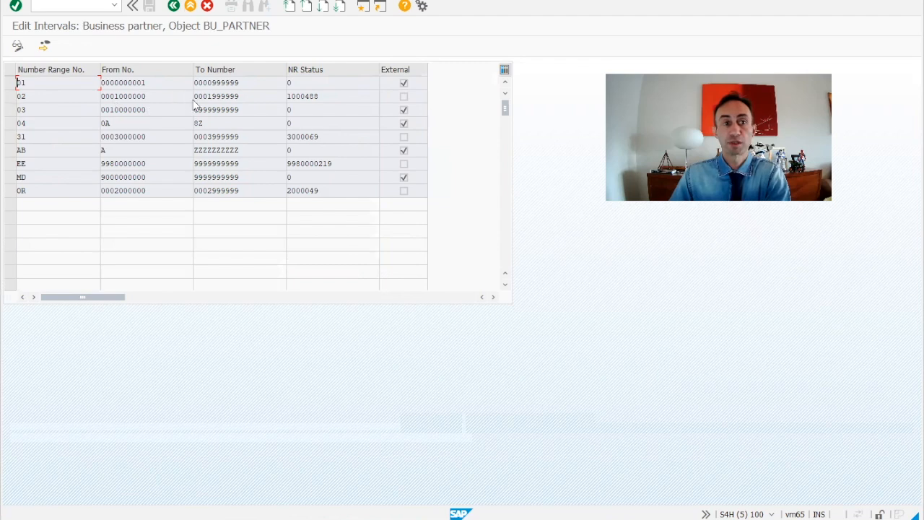
Step: Examine the business partner number range intervals and the BP02 grouping entry
double_click(313, 98)
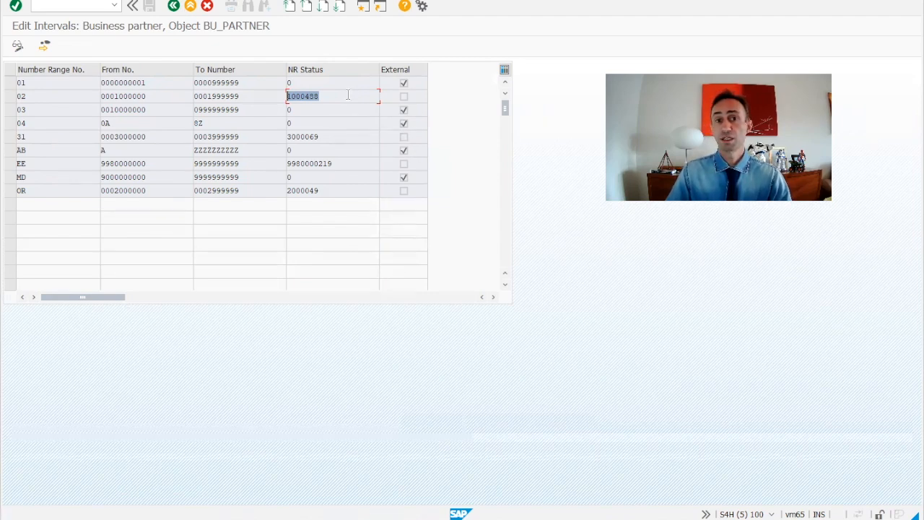
left_click(281, 84)
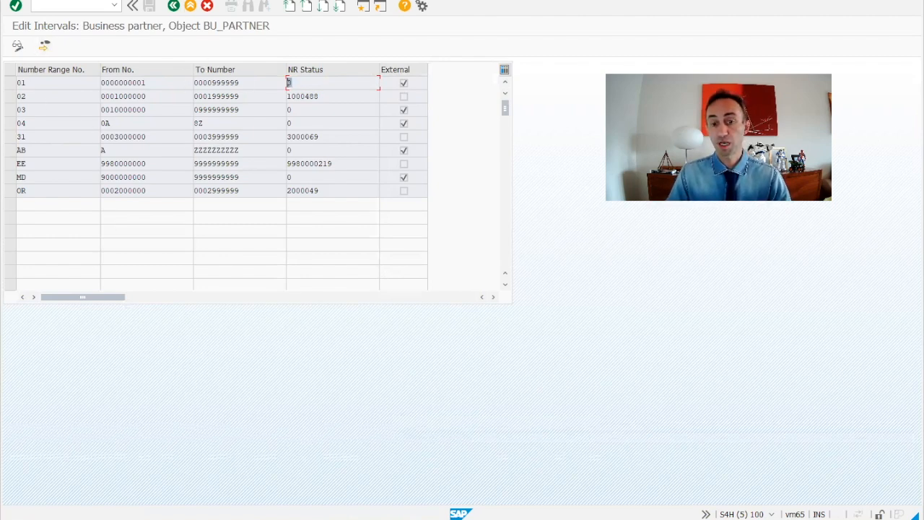
mouse_move(610, 519)
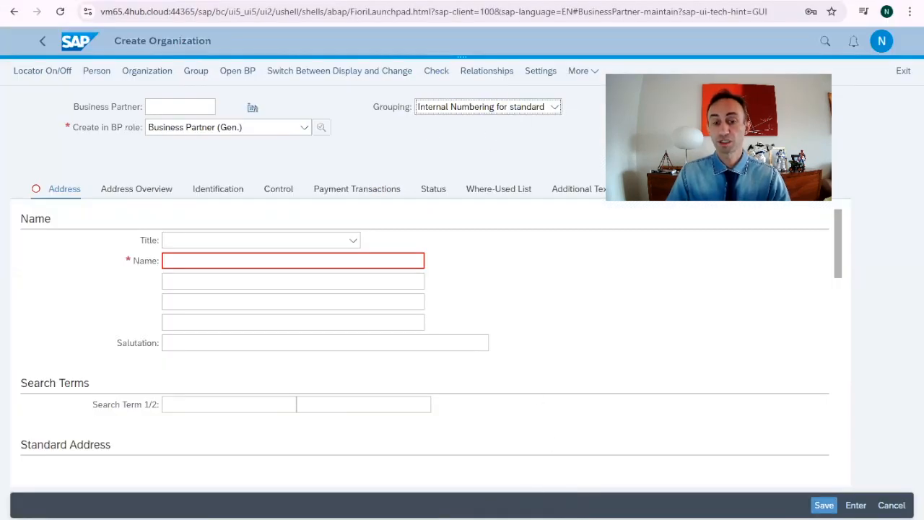
mouse_move(610, 519)
left_click(604, 489)
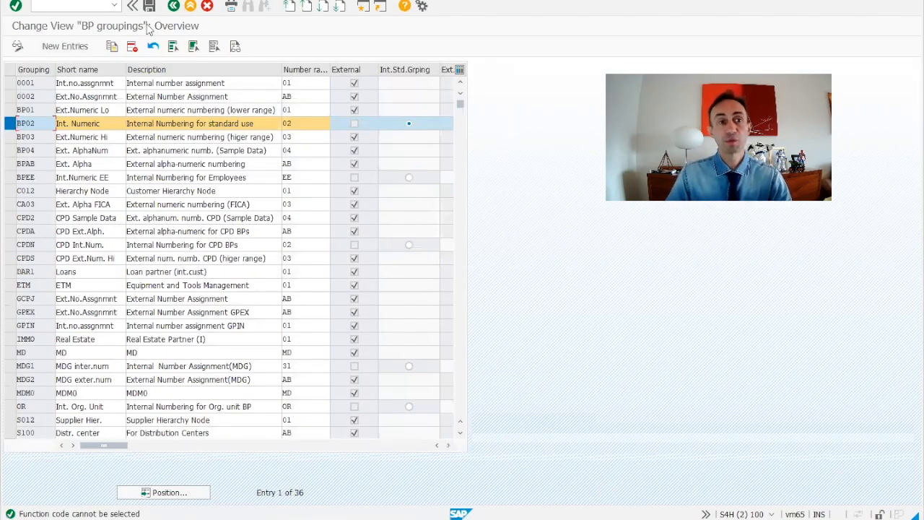
left_click(36, 123)
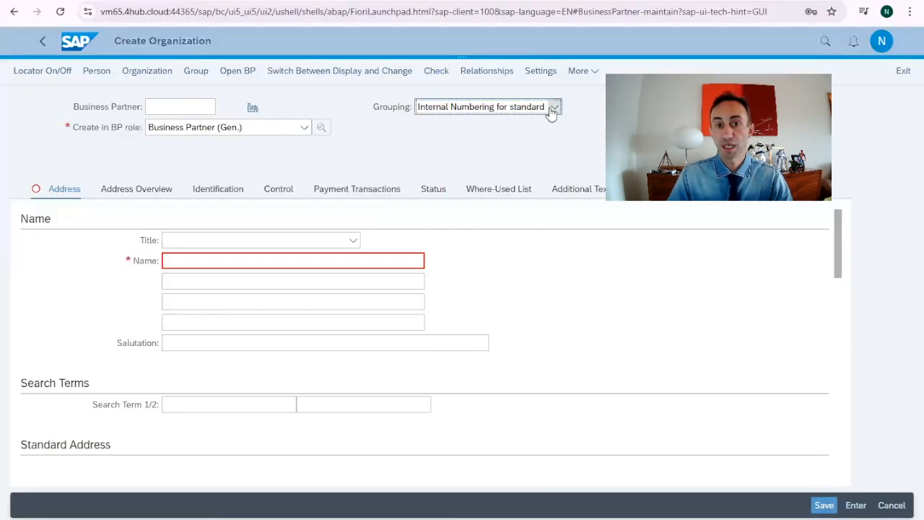
Step: Reopen the grouping list and pick Internal Numbering for standard use again
left_click(554, 107)
scroll(498, 199, "up", 1)
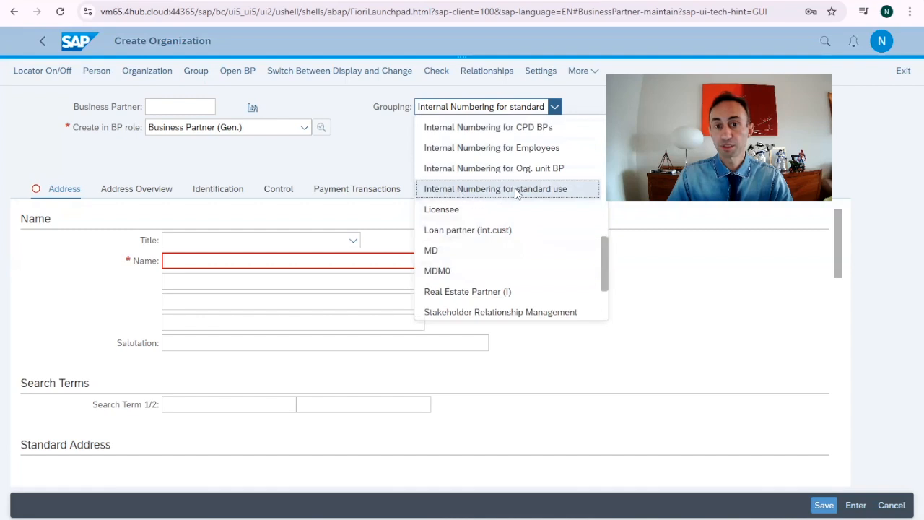
scroll(515, 193, "up", 1)
left_click(517, 249)
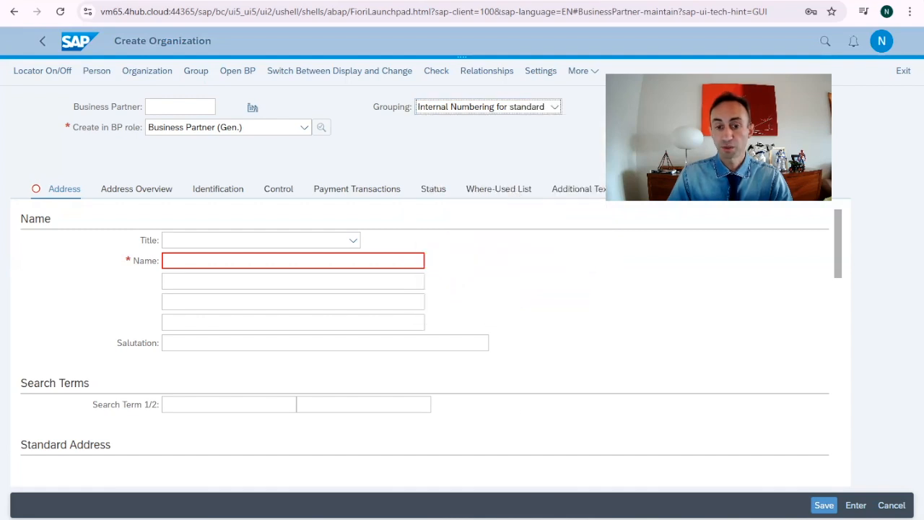
Step: Inspect the BP02 grouping's number range and standard internal grouping setting against the intervals
left_click(592, 474)
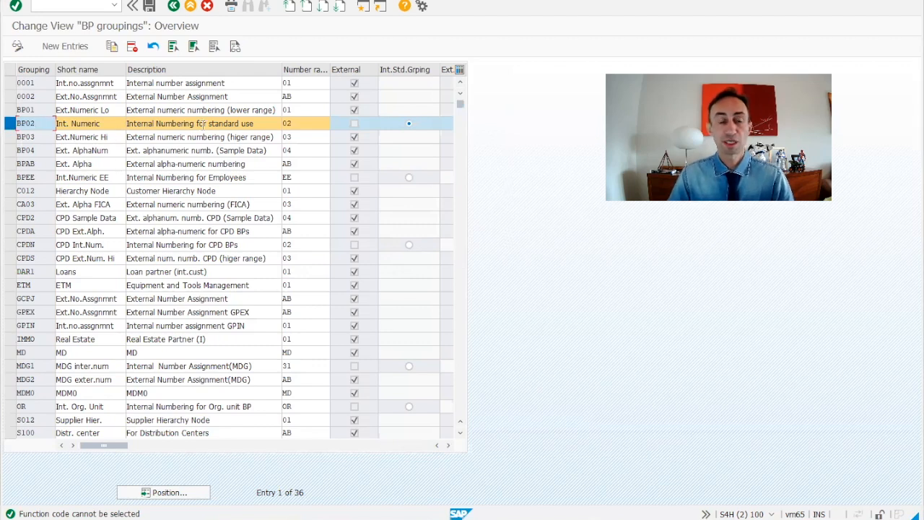
left_click(298, 124)
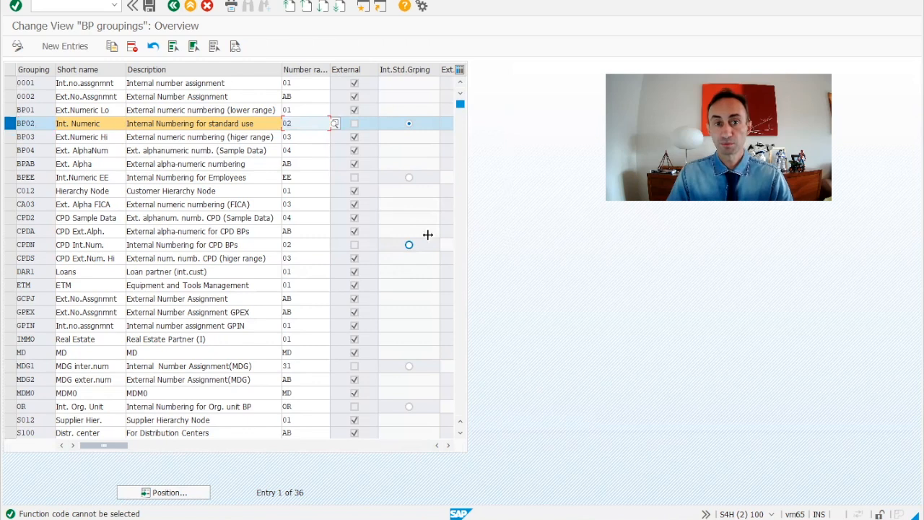
left_click(498, 481)
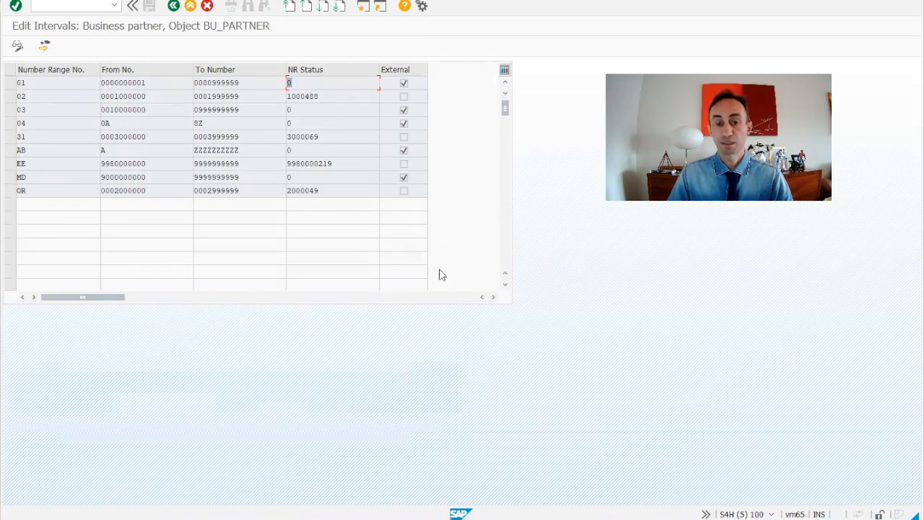
mouse_move(469, 516)
left_click(594, 507)
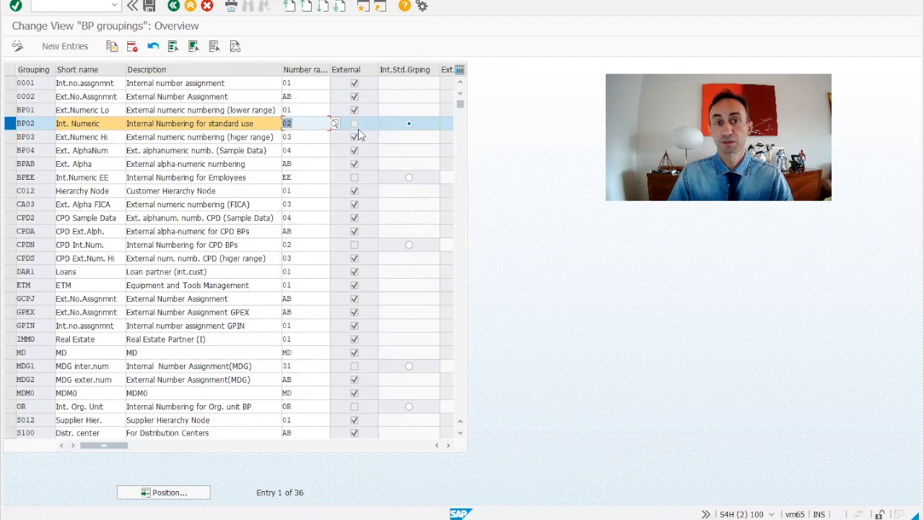
left_click_drag(439, 70, 449, 70)
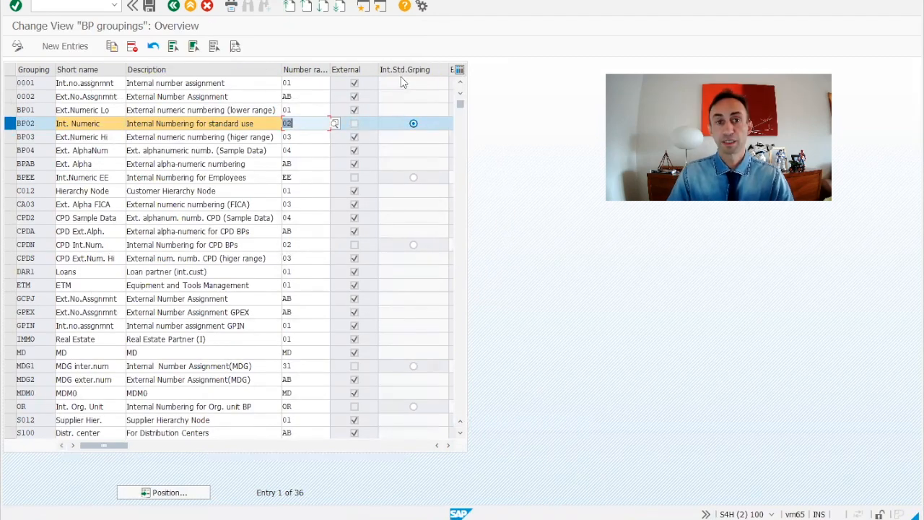
left_click(415, 123)
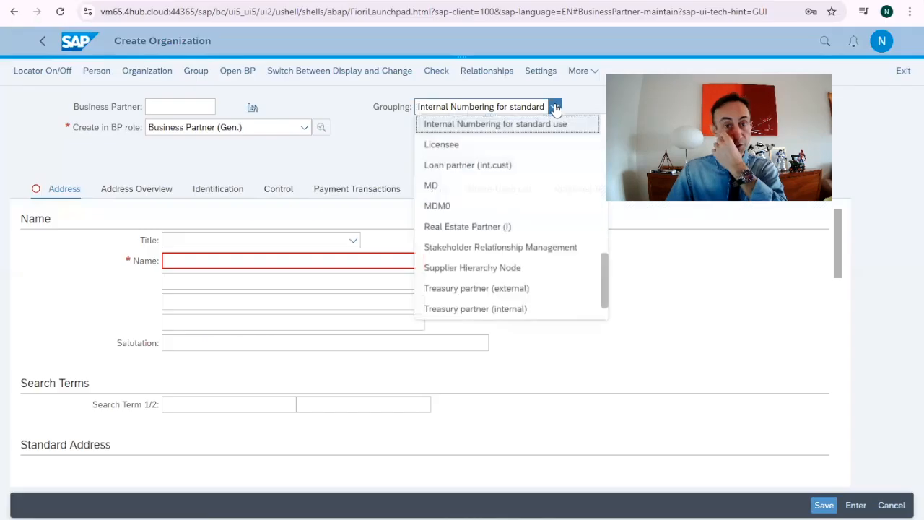
Step: Create the organization in the Supplier (Fin.Accounting) role
scroll(483, 263, "down", 3)
left_click(471, 309)
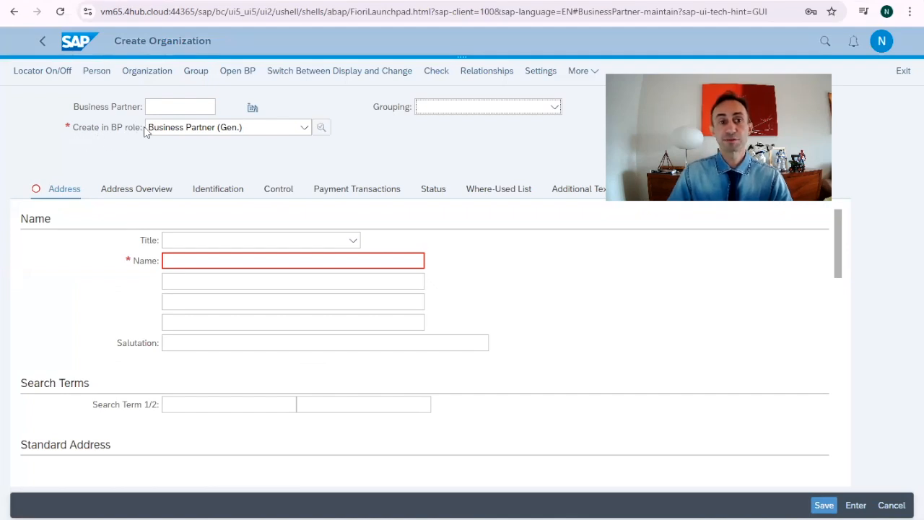
left_click(304, 129)
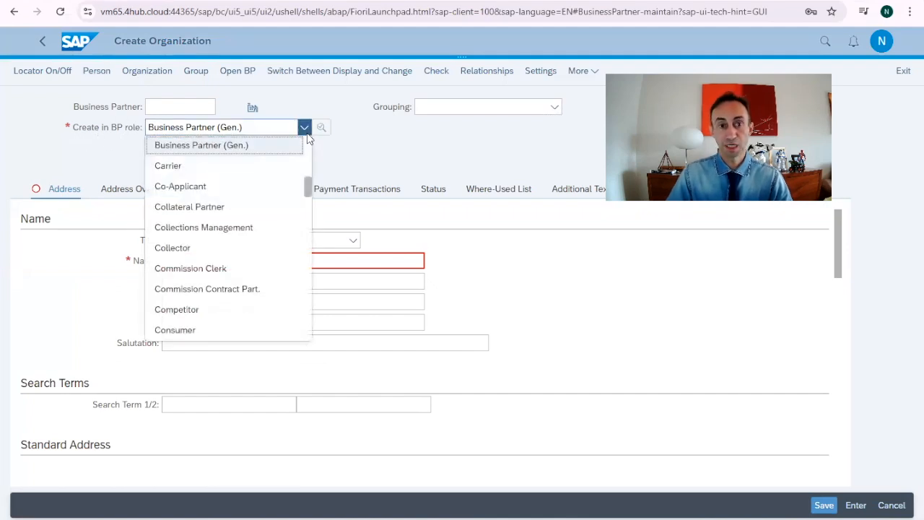
scroll(296, 223, "down", 15)
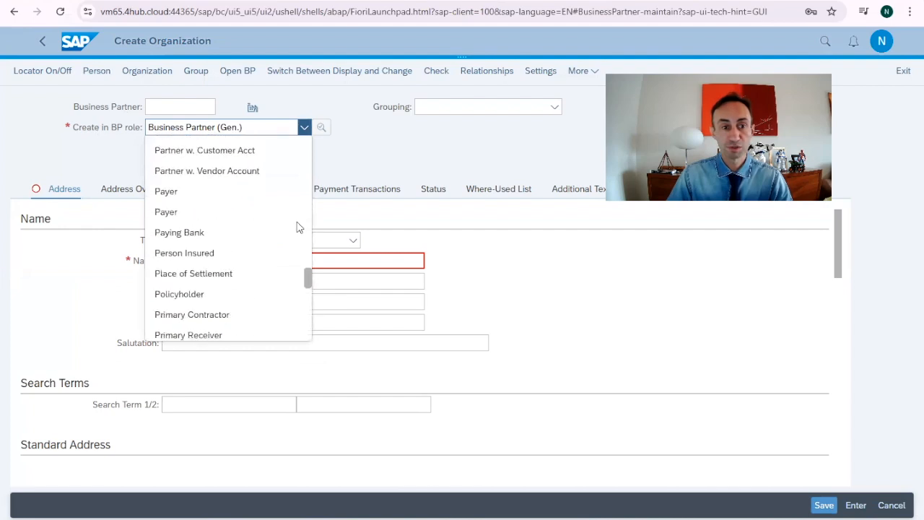
scroll(296, 225, "down", 3)
scroll(237, 240, "up", 3)
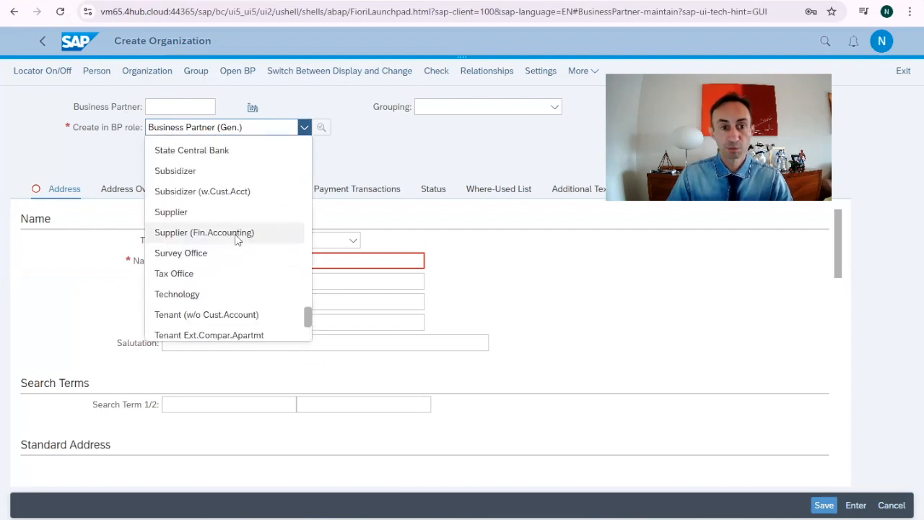
left_click(243, 234)
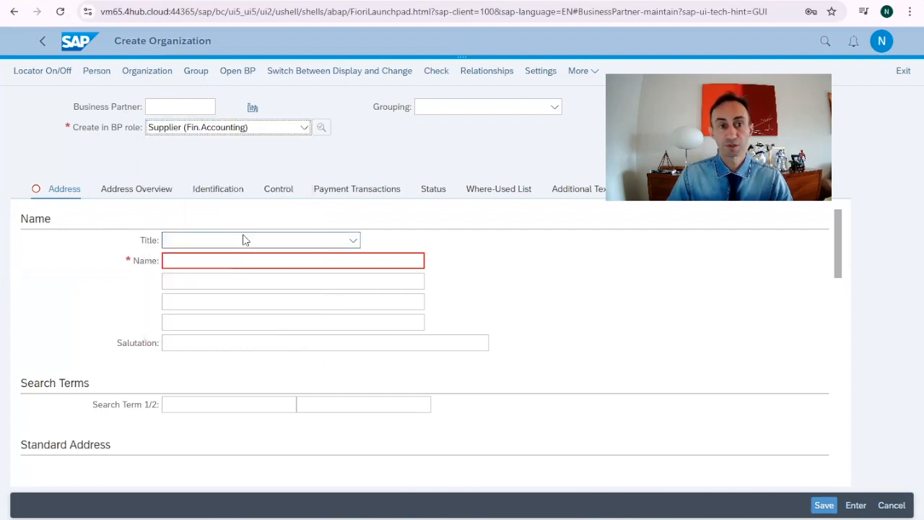
left_click(333, 381)
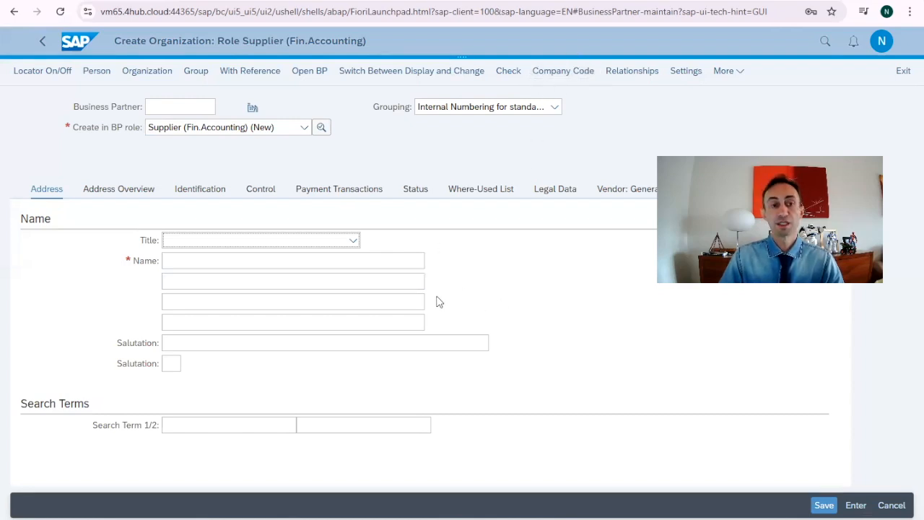
scroll(438, 301, "down", 3)
scroll(437, 301, "down", 10)
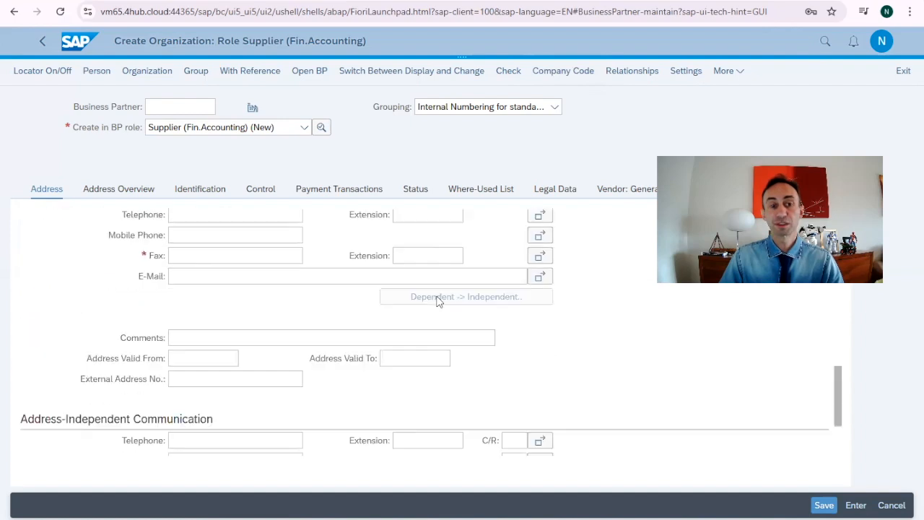
scroll(438, 302, "up", 14)
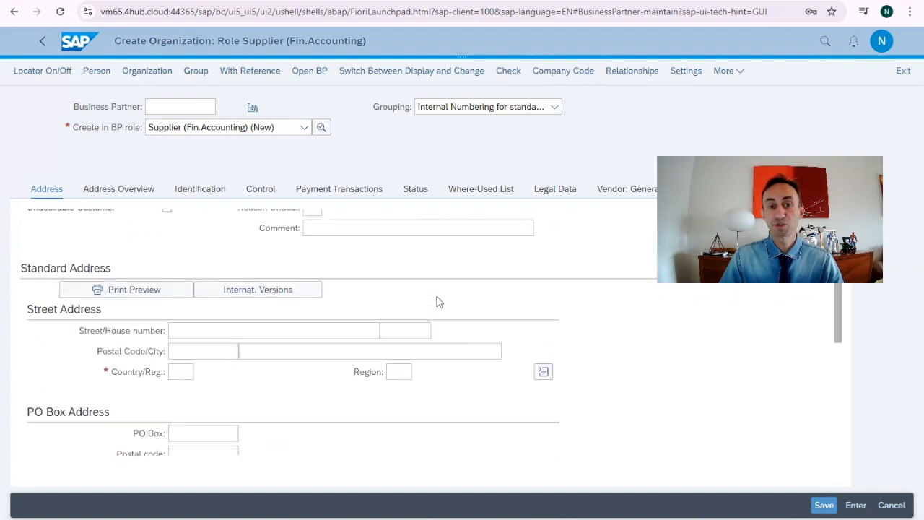
scroll(437, 302, "up", 1)
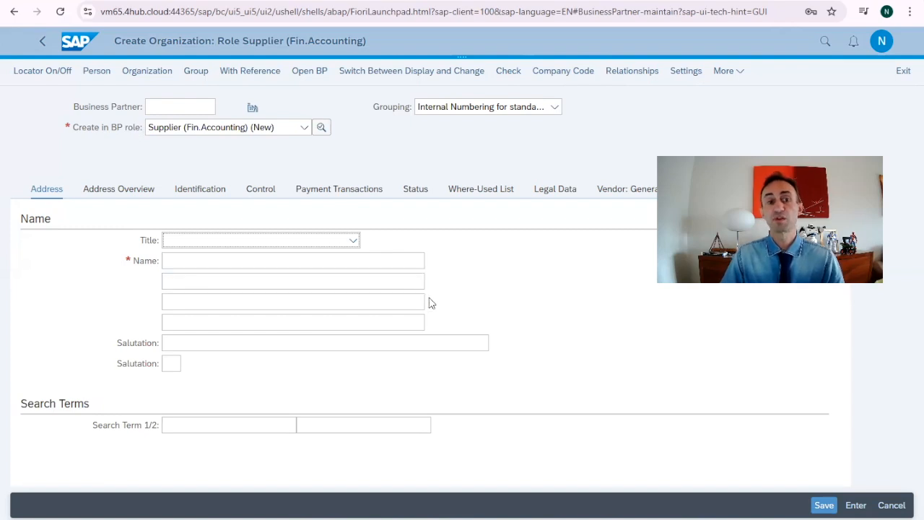
Step: Compare the required Fax field in the supplier form's Communication section with the FLVN00 Supplier (Fin.Accounting) BP role details
scroll(465, 296, "down", 10)
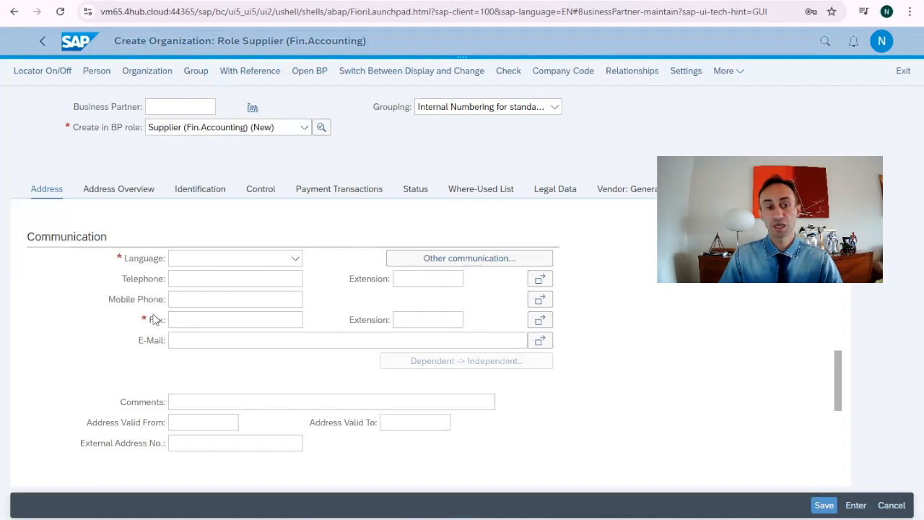
left_click(227, 341)
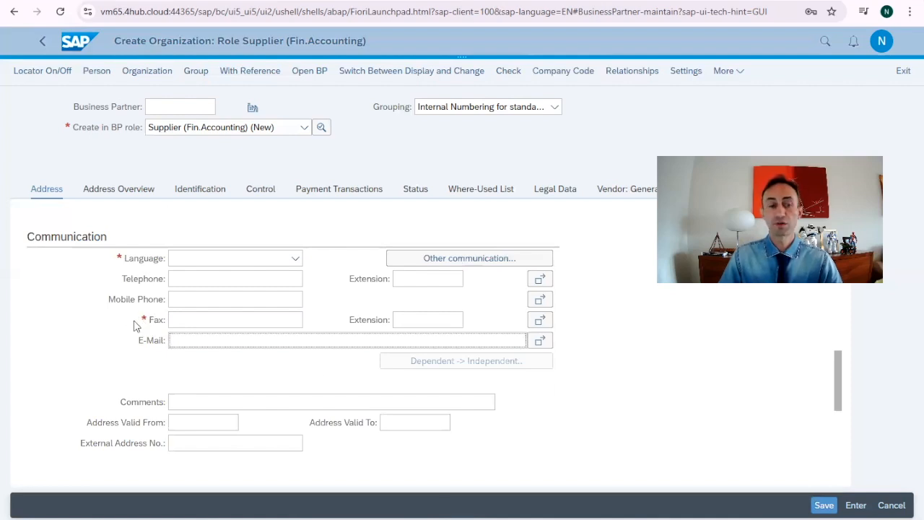
left_click(180, 338)
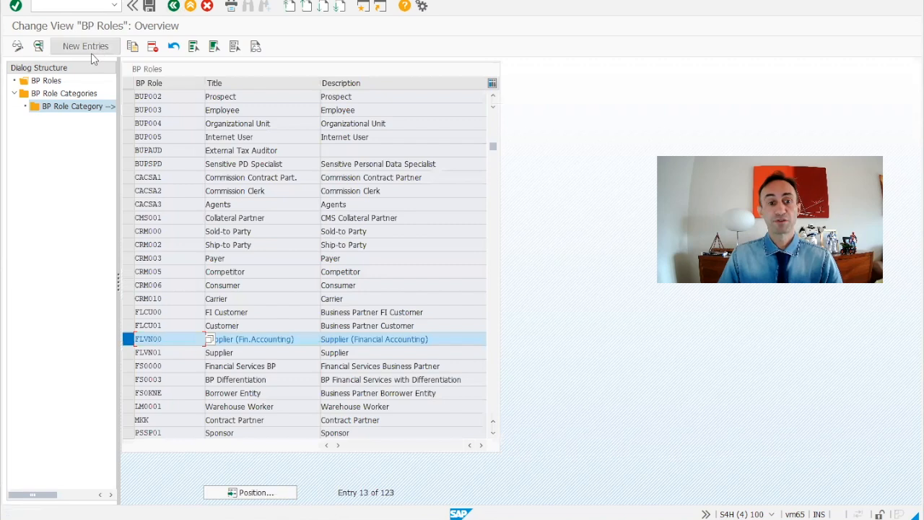
left_click(305, 340)
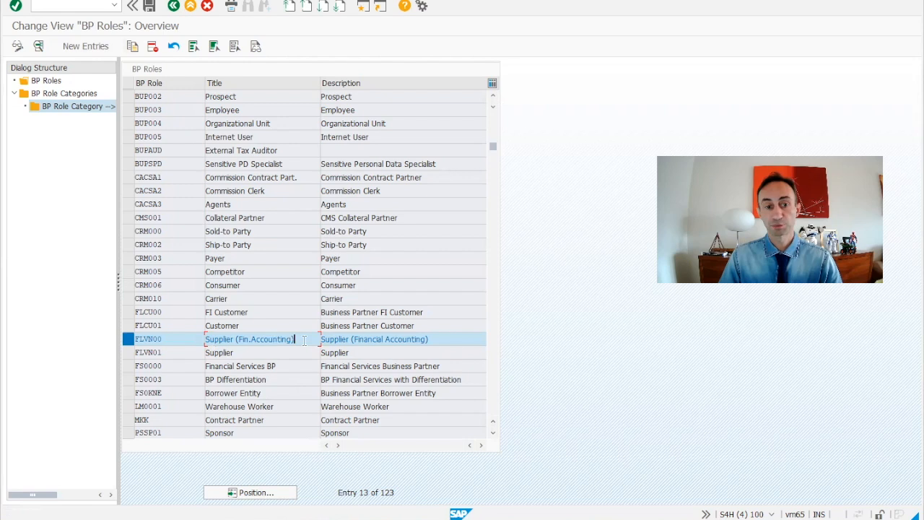
left_click_drag(304, 340, 207, 343)
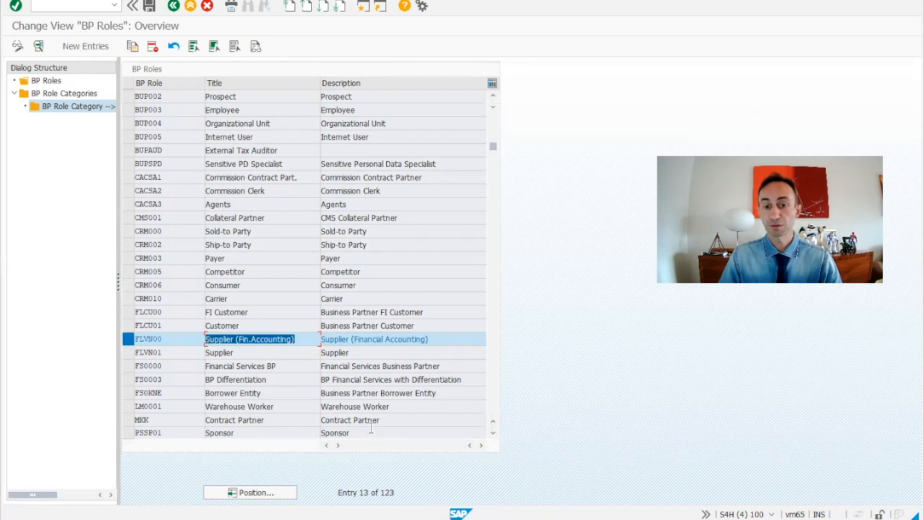
left_click(404, 519)
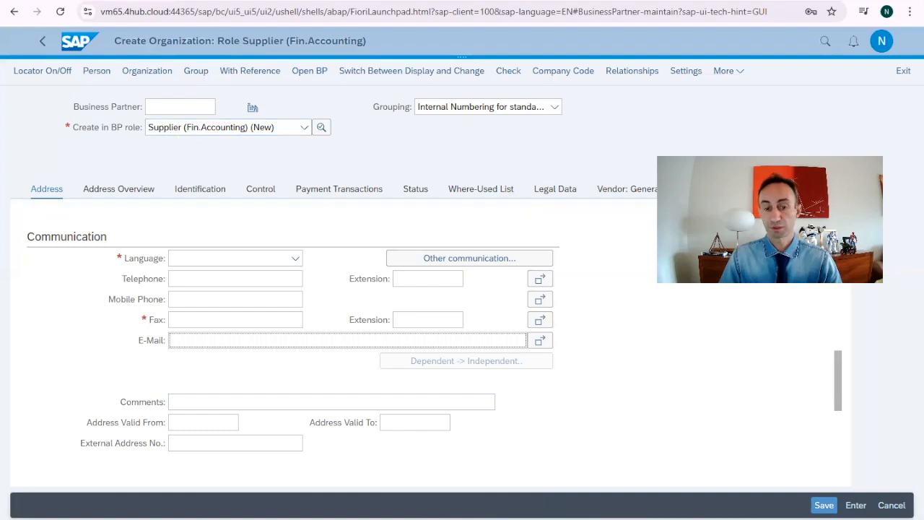
left_click(415, 506)
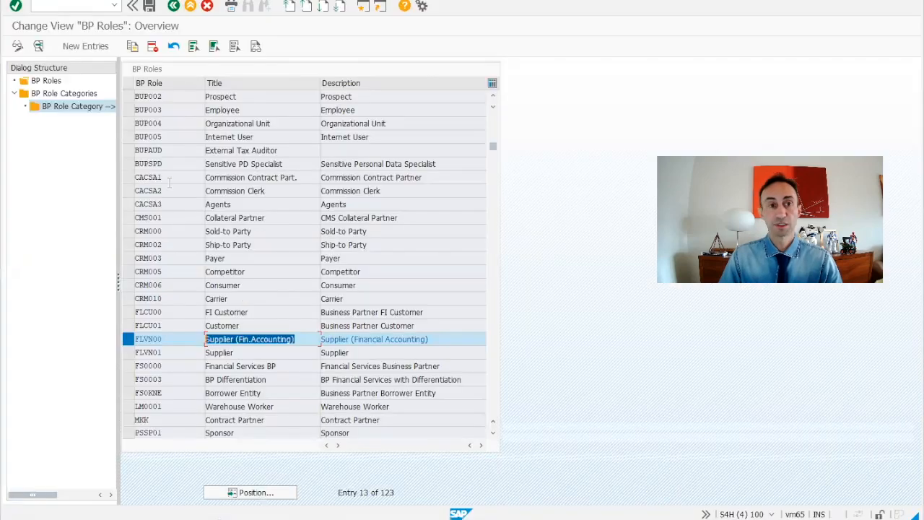
left_click_drag(165, 339, 134, 339)
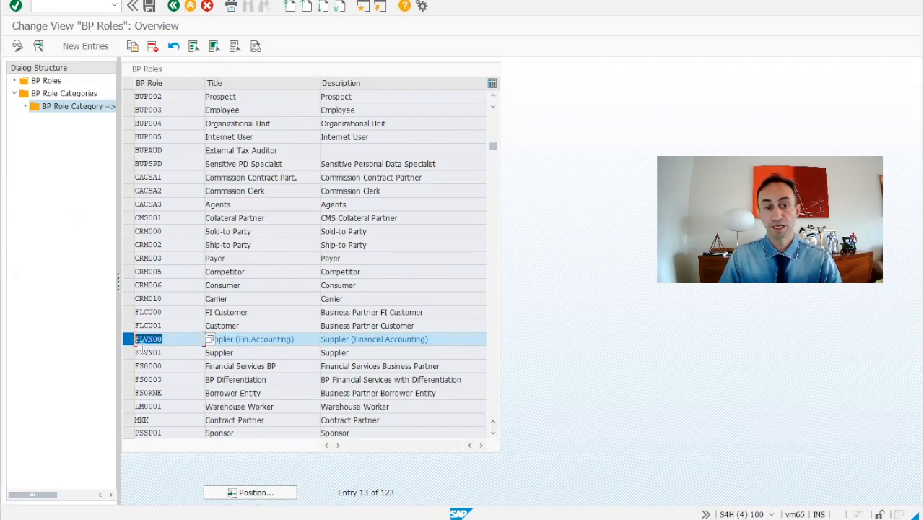
double_click(151, 338)
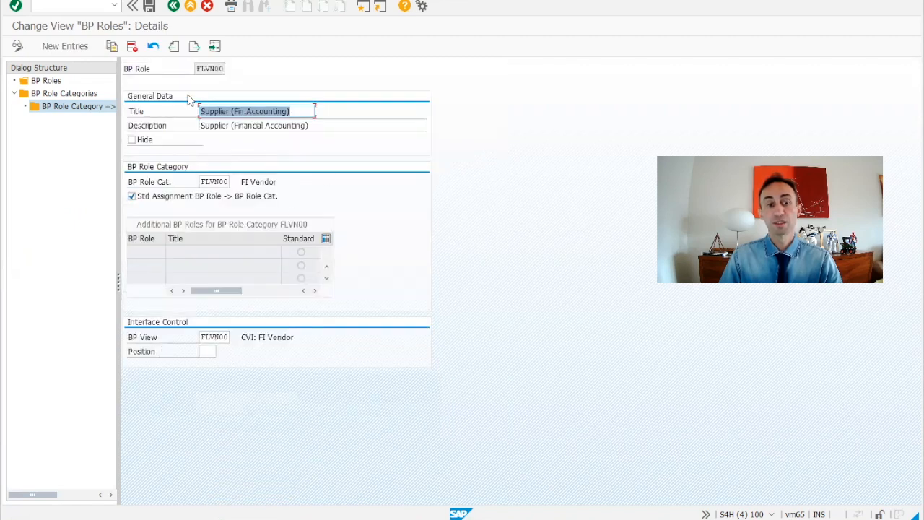
left_click(174, 6)
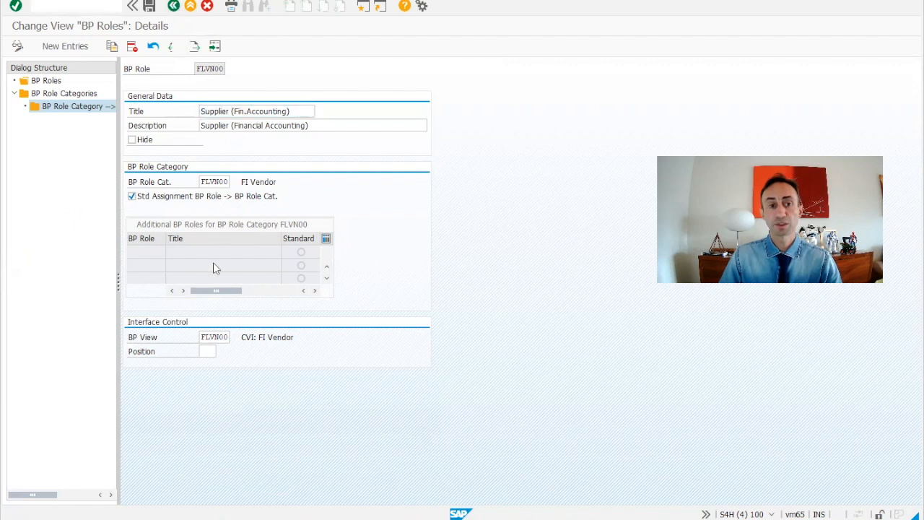
Step: In the FLVN00 role's field grouping, set the Addresses field group Fax Number (73) to Not specified and save
double_click(135, 339)
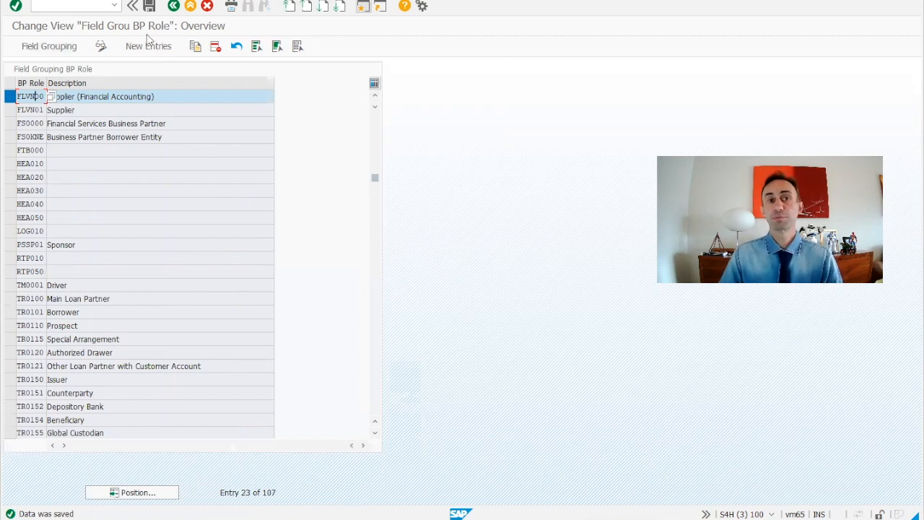
left_click(102, 98)
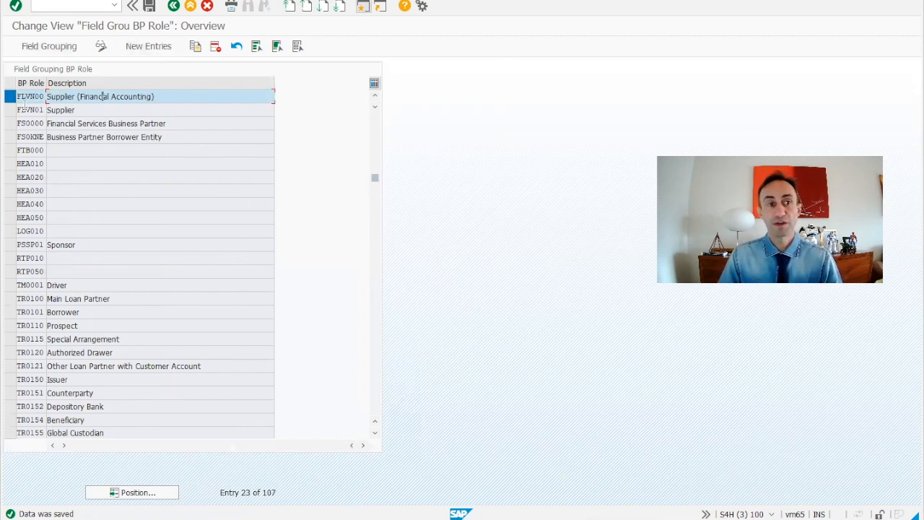
left_click(31, 102)
double_click(31, 101)
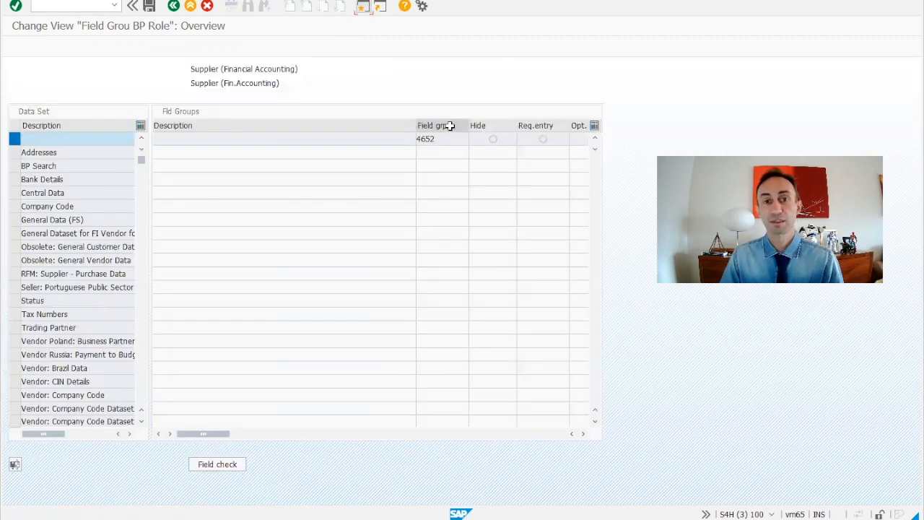
double_click(45, 153)
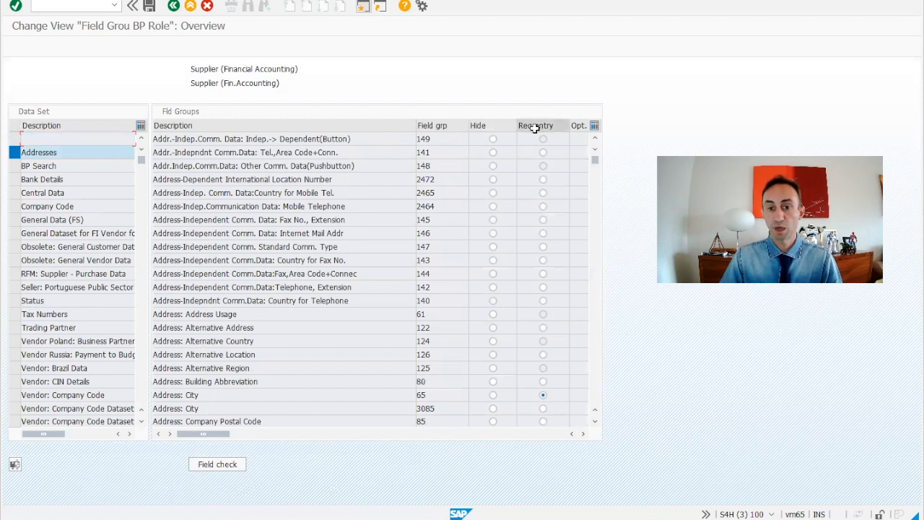
left_click(584, 434)
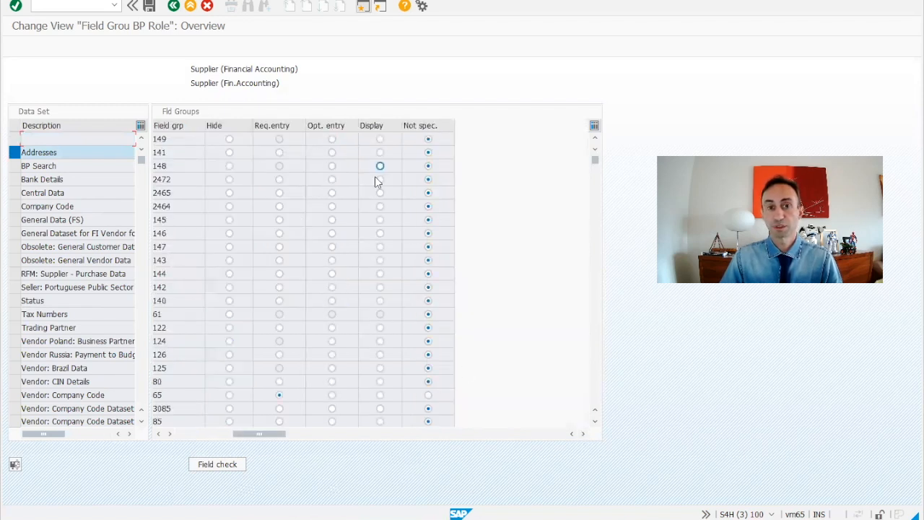
left_click_drag(260, 433, 220, 433)
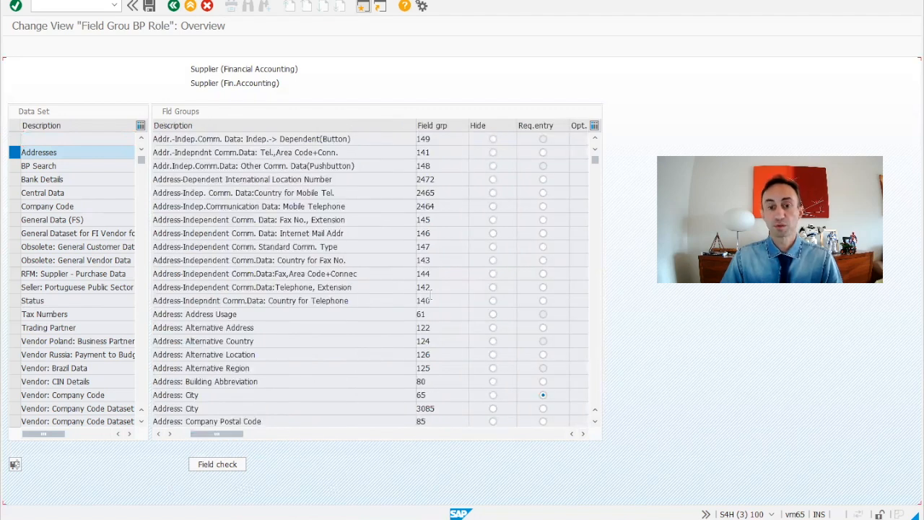
scroll(430, 299, "down", 1)
scroll(431, 299, "down", 11)
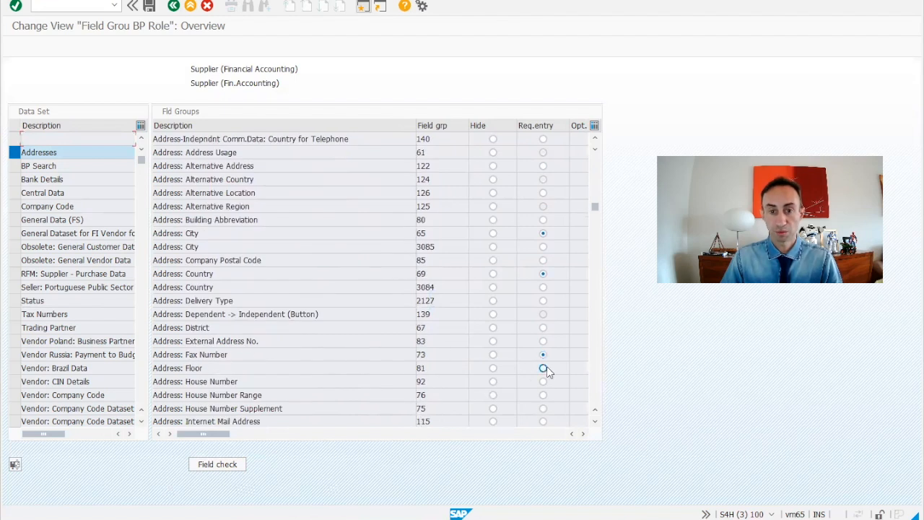
left_click(583, 433)
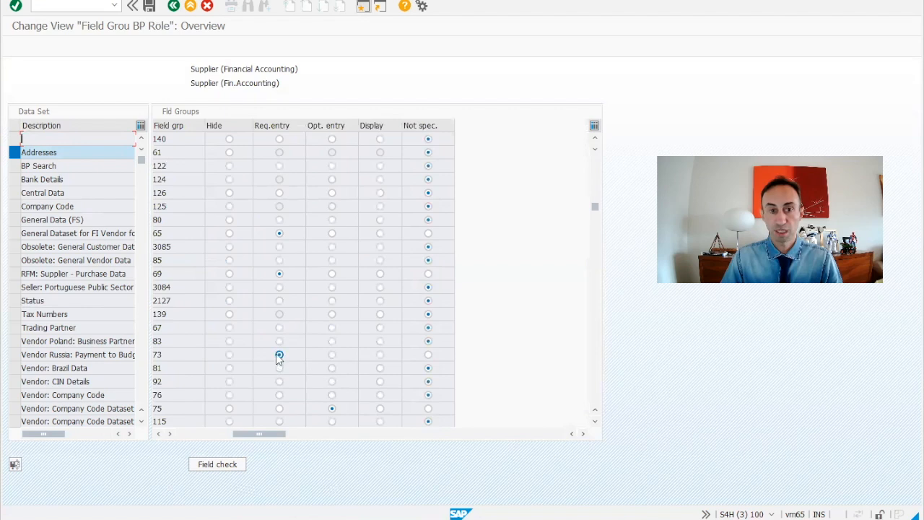
left_click(428, 355)
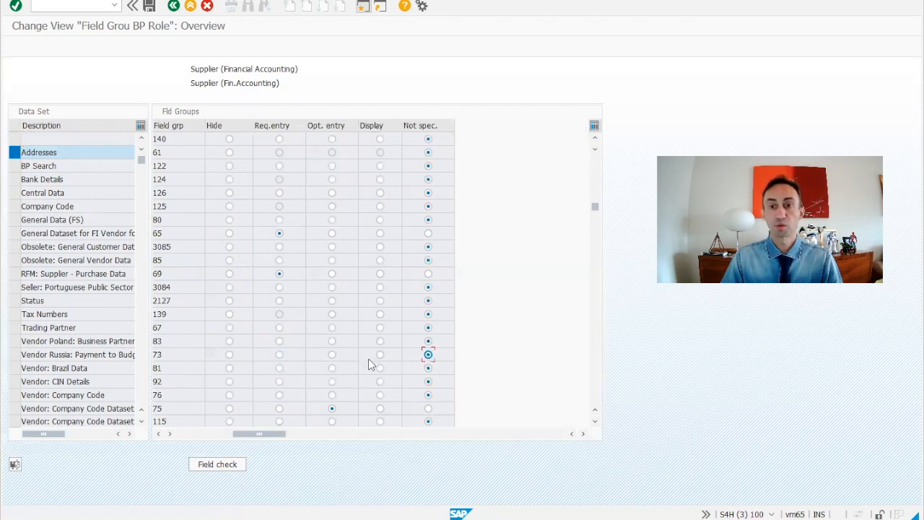
left_click(150, 7)
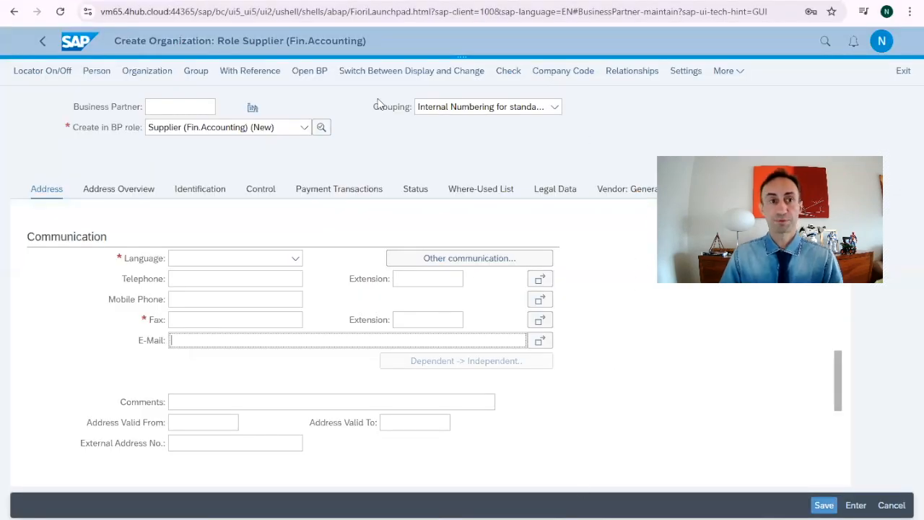
Step: Exit the unsaved organization without saving and start a new organization in the Supplier (Fin.Accounting) role
left_click(898, 79)
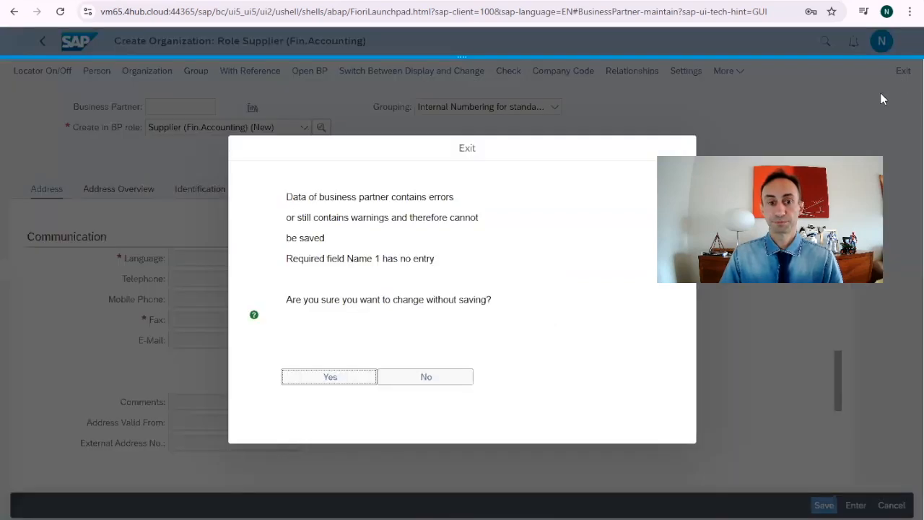
left_click(346, 379)
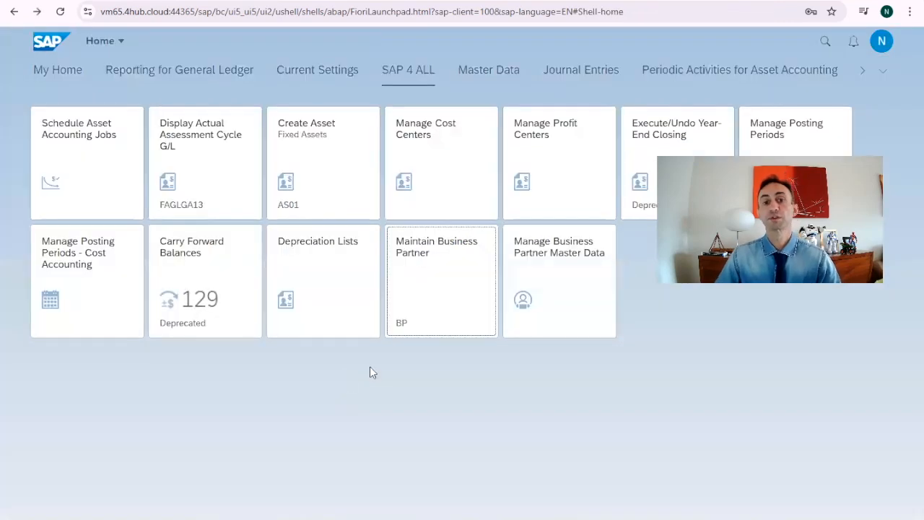
left_click(426, 265)
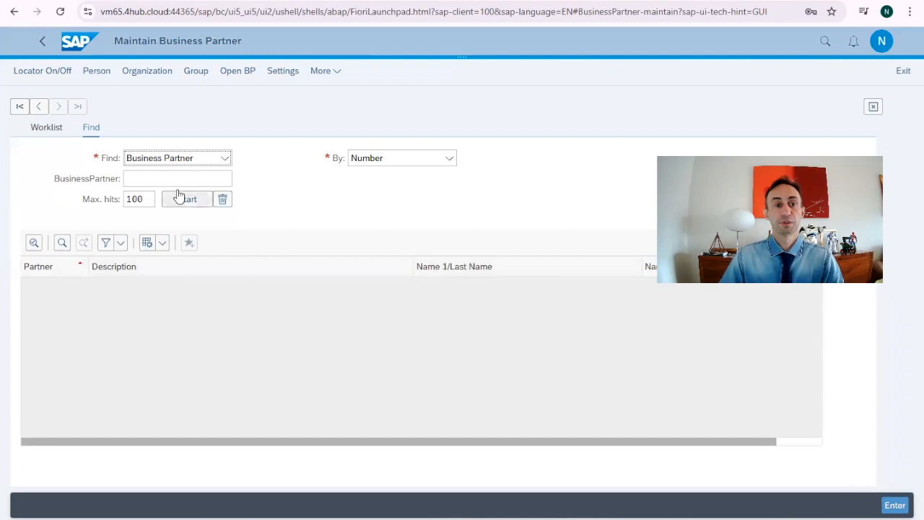
left_click(148, 72)
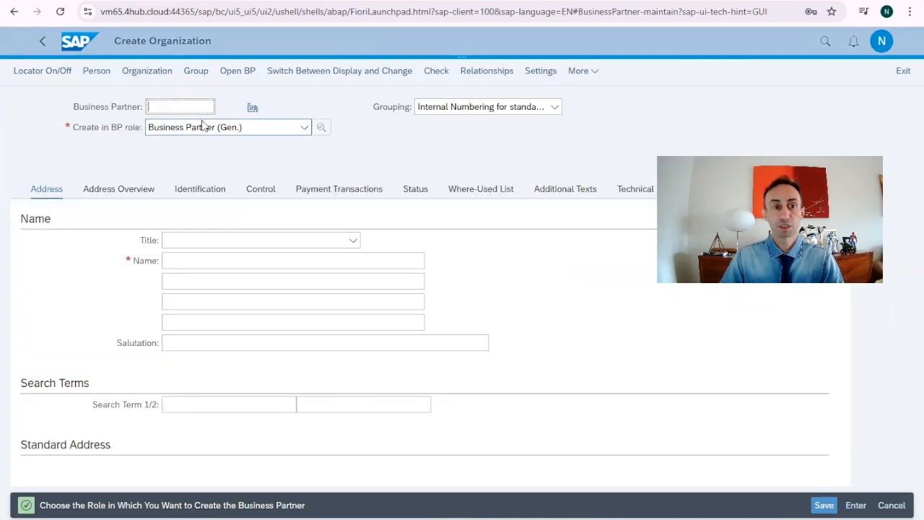
left_click(304, 127)
scroll(290, 217, "down", 15)
scroll(291, 219, "down", 5)
scroll(181, 240, "up", 2)
left_click(180, 232)
left_click(318, 381)
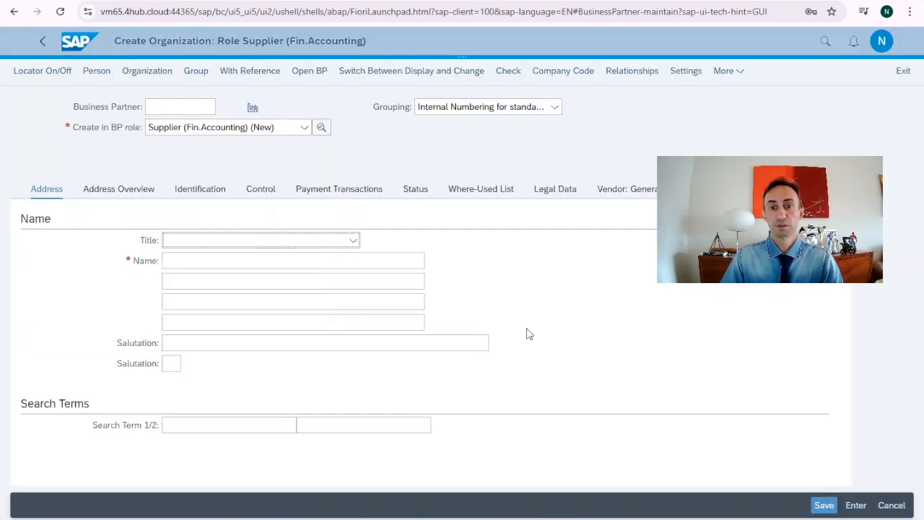
Step: Check the new supplier form's communication fields and the Internal Numbering for standard use grouping selection
scroll(526, 332, "down", 12)
scroll(526, 332, "down", 2)
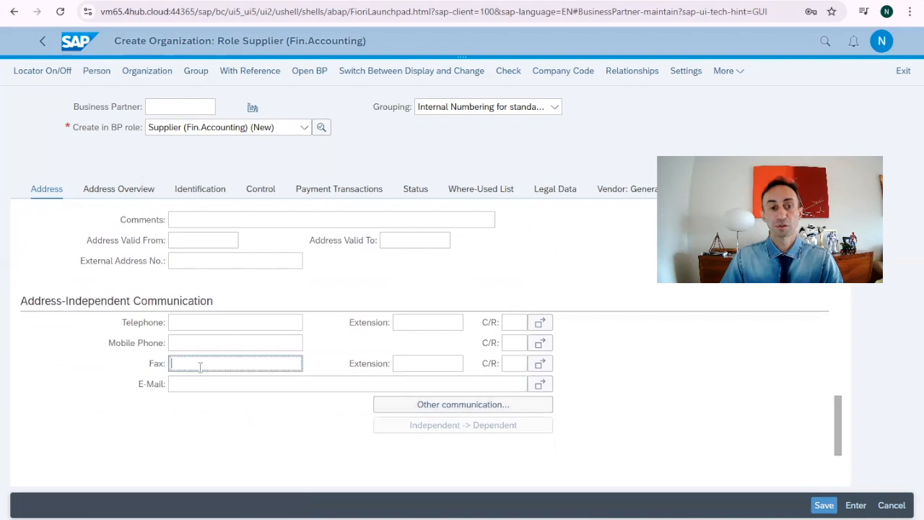
scroll(574, 397, "up", 4)
scroll(575, 397, "up", 9)
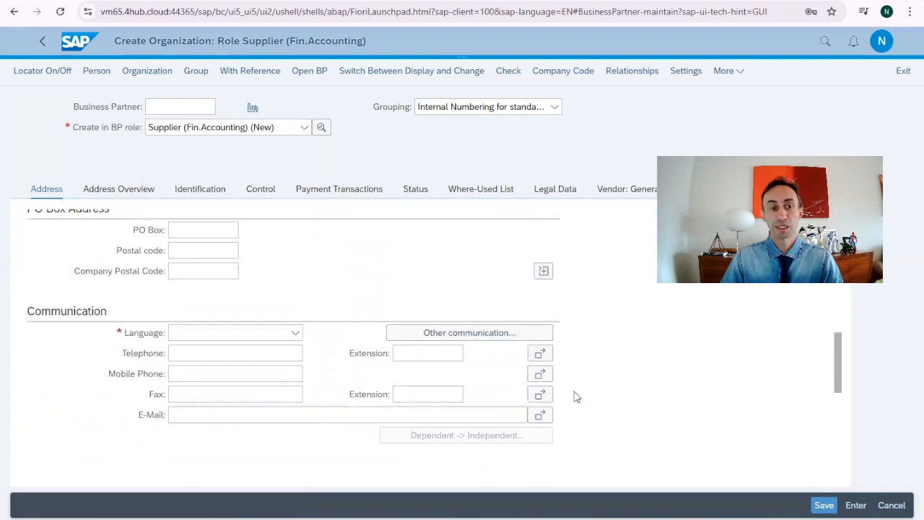
scroll(263, 442, "down", 4)
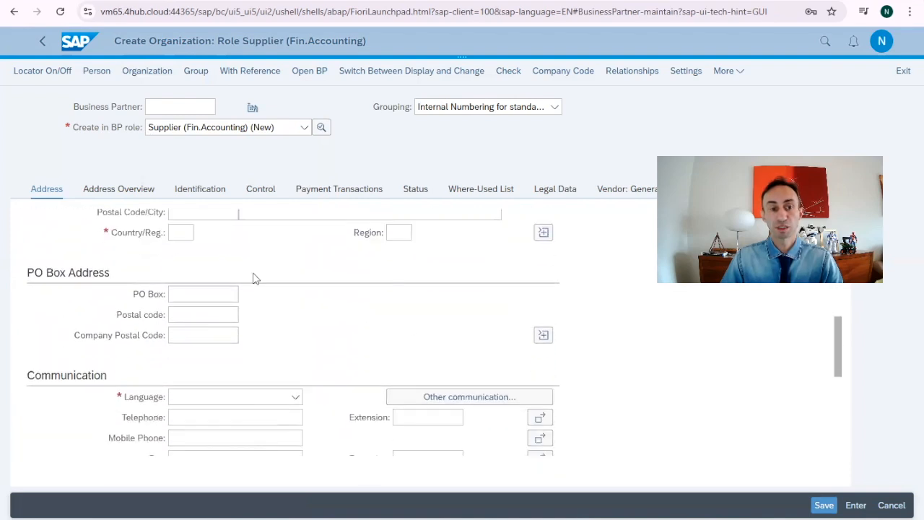
scroll(409, 326, "up", 5)
scroll(409, 326, "down", 12)
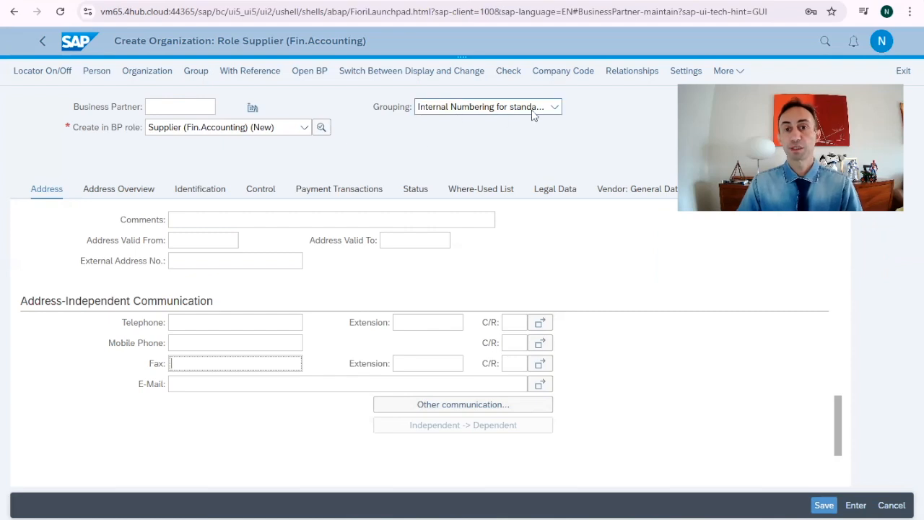
left_click(554, 109)
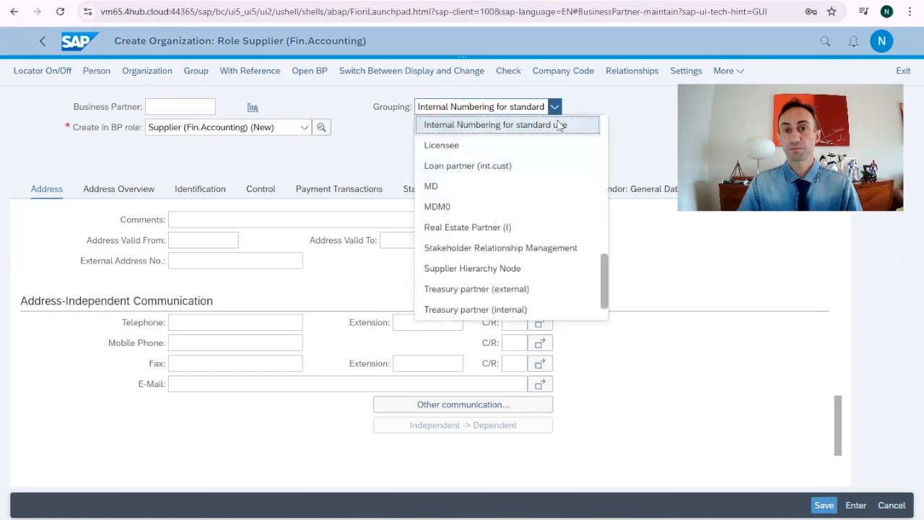
left_click(591, 105)
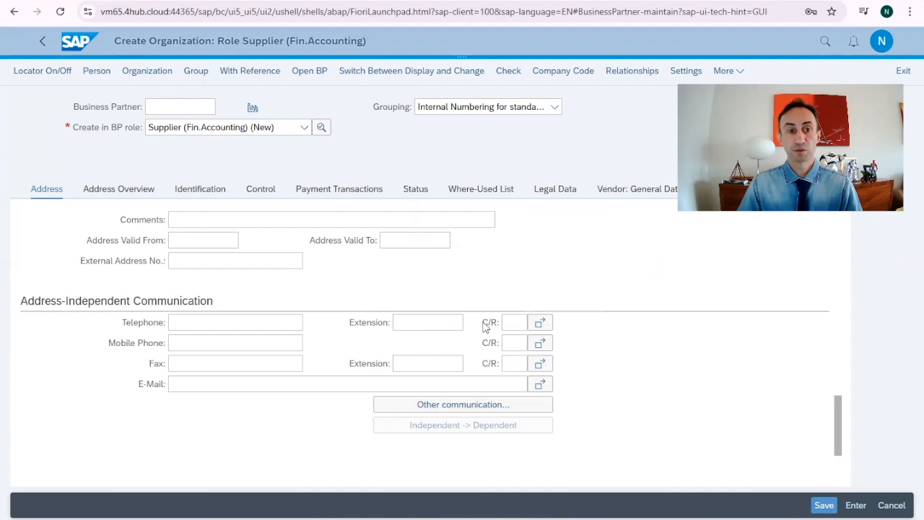
Step: Examine the vendor account group to number range assignments
scroll(477, 322, "up", 10)
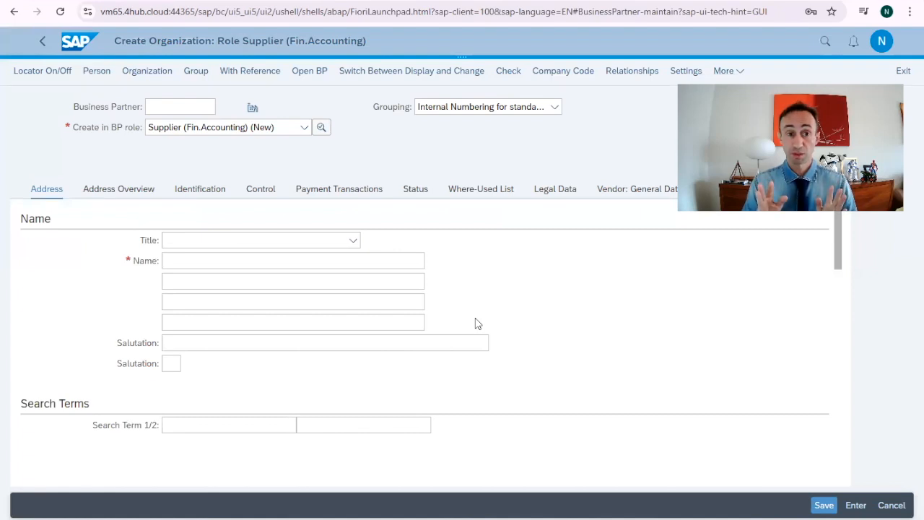
scroll(441, 303, "down", 5)
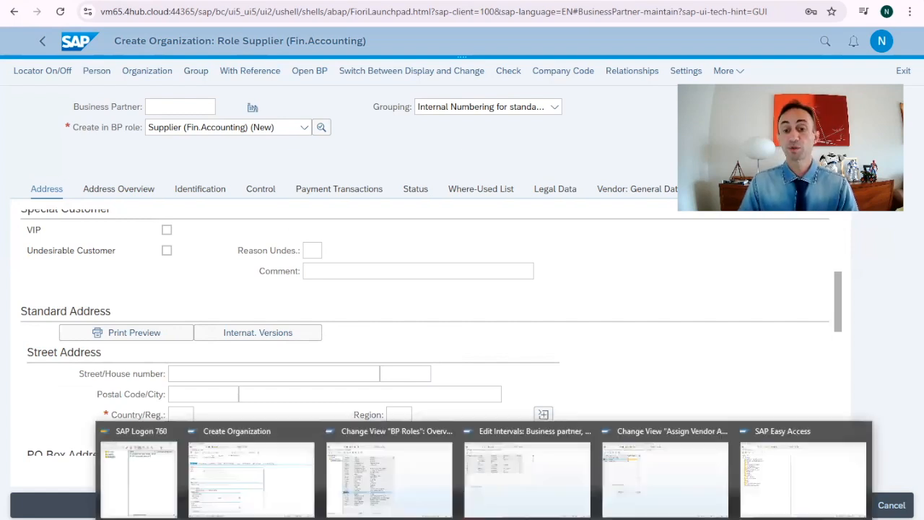
left_click(640, 489)
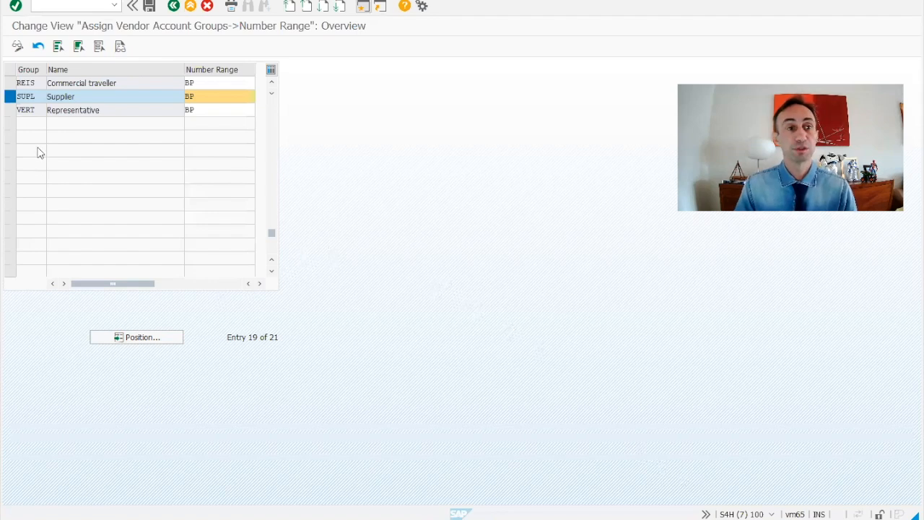
scroll(145, 188, "up", 5)
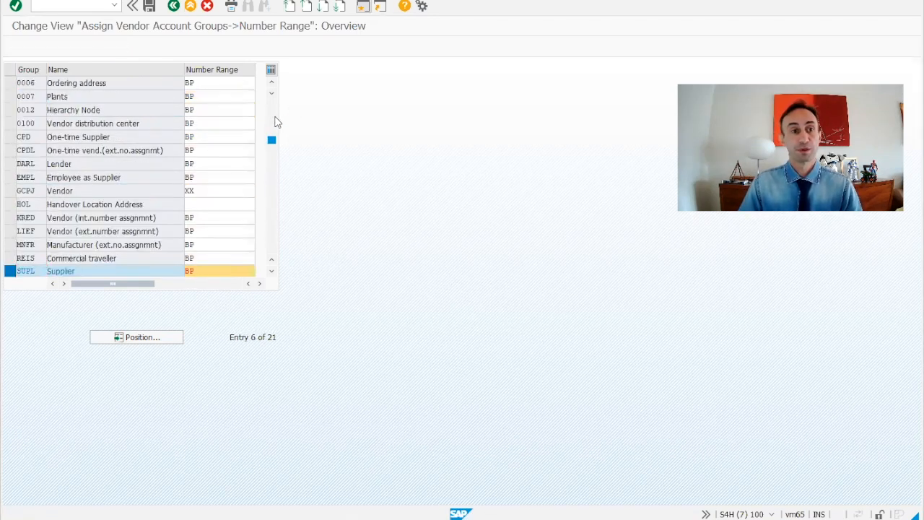
Step: Check the SUPL Supplier account group's number range assignment and open the vendor number range intervals
scroll(274, 120, "up", 2)
scroll(56, 167, "down", 3)
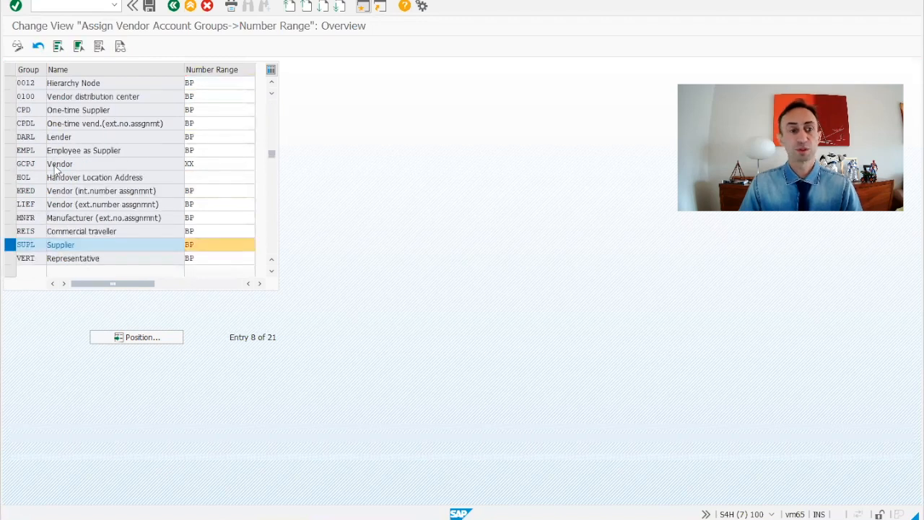
scroll(56, 164, "down", 1)
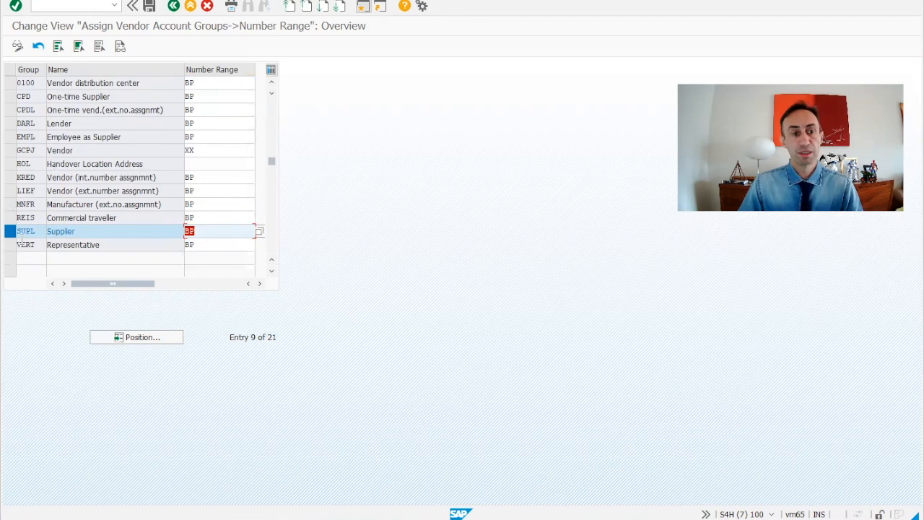
left_click(82, 235)
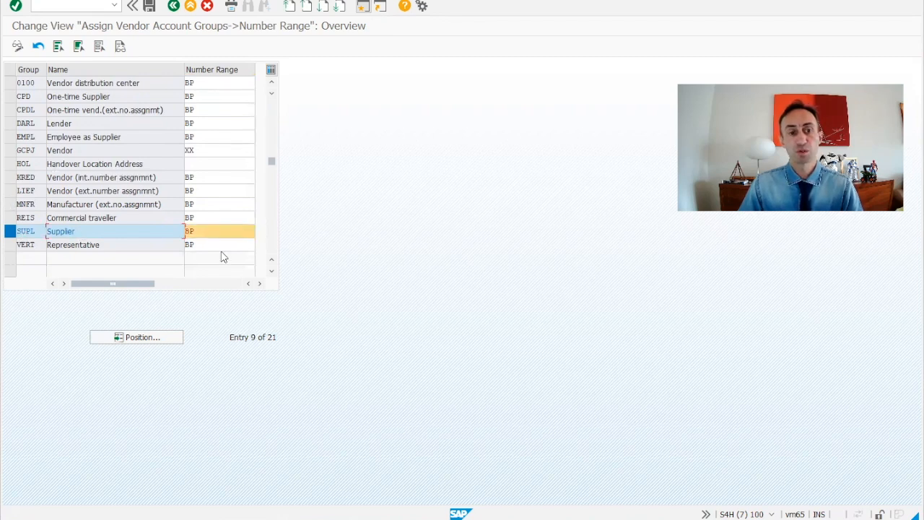
key("Tab")
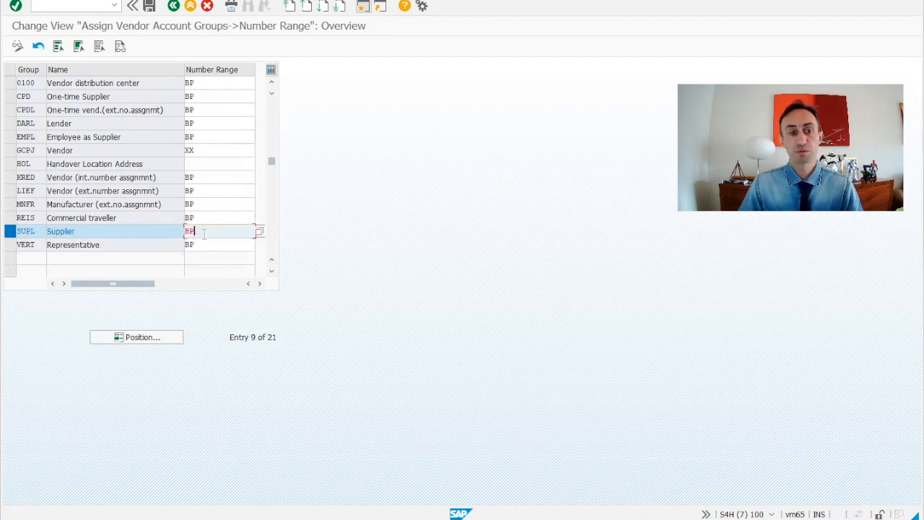
left_click(260, 231)
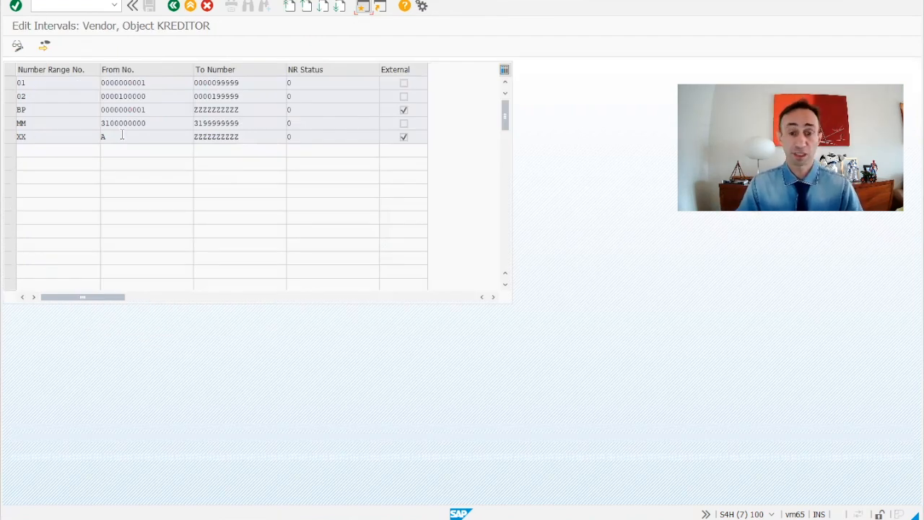
Step: Compare the vendor number range intervals with the business partner intervals, examining the BP interval and its External setting
mouse_move(472, 515)
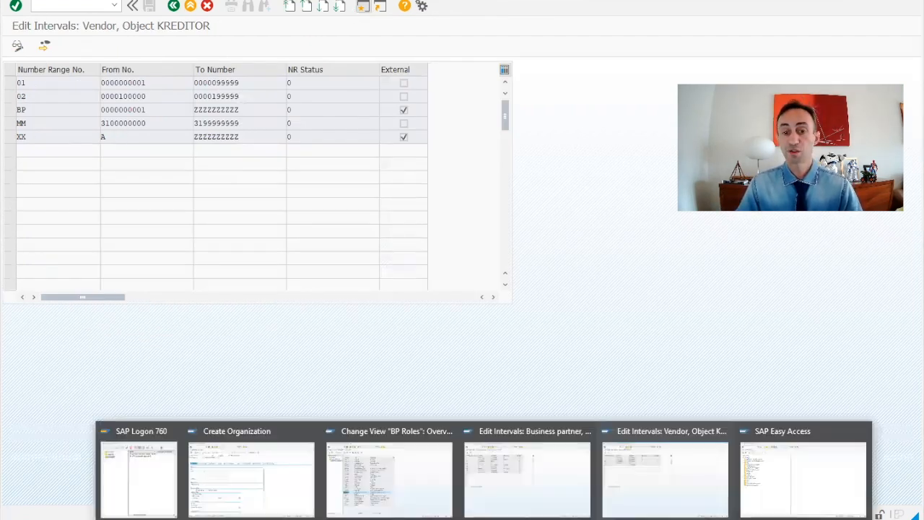
left_click(494, 500)
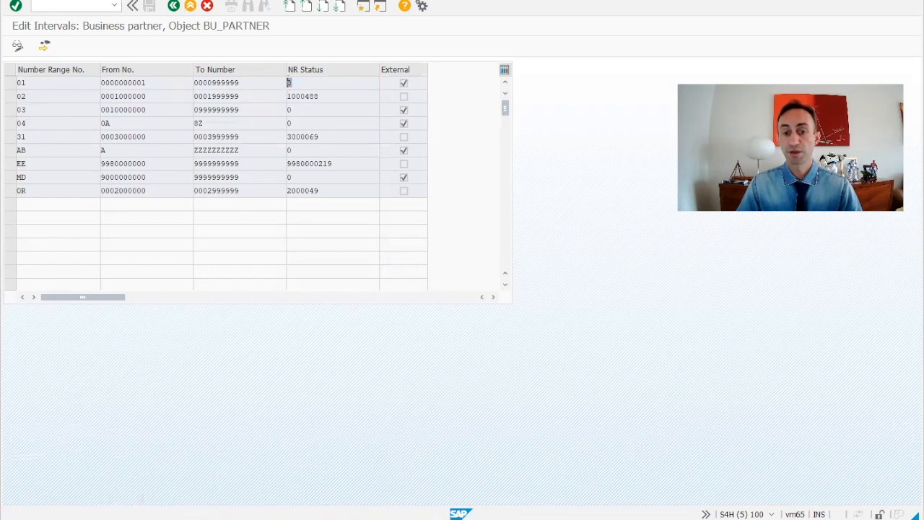
mouse_move(541, 509)
left_click(650, 478)
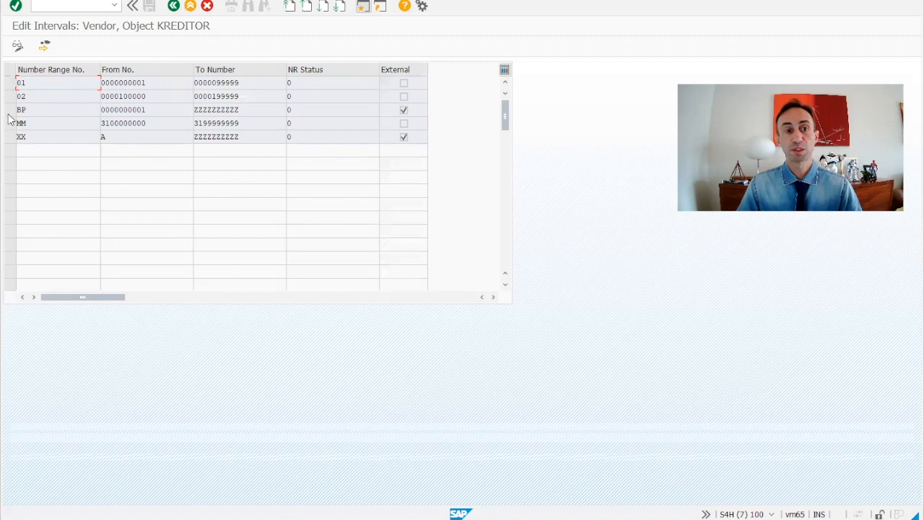
left_click_drag(35, 110, 13, 110)
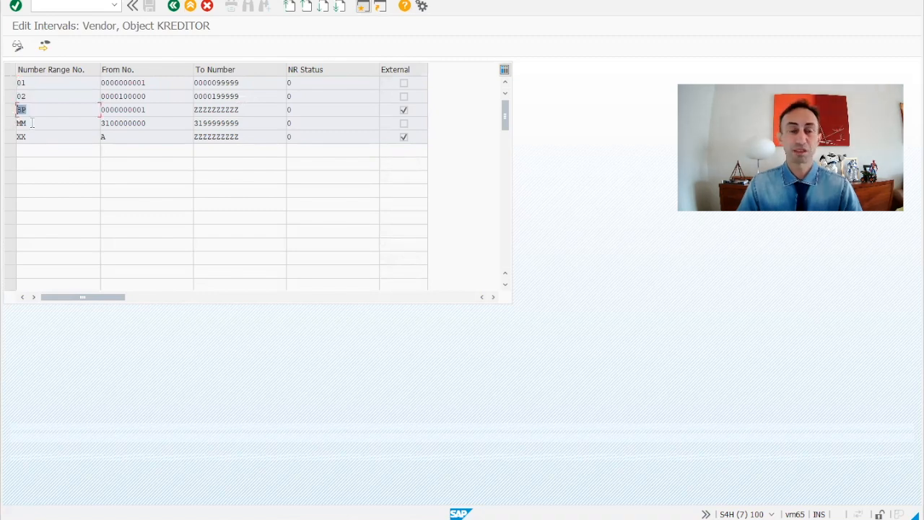
left_click_drag(247, 112, 122, 110)
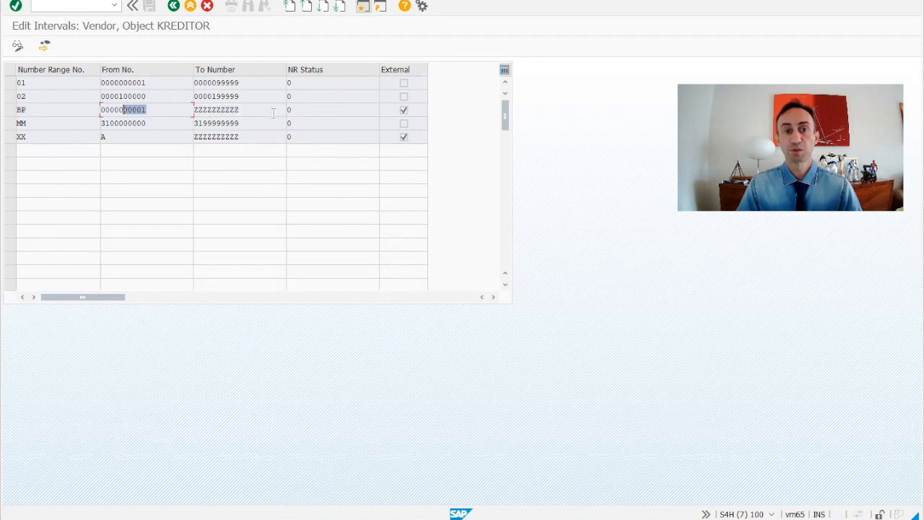
left_click(415, 111)
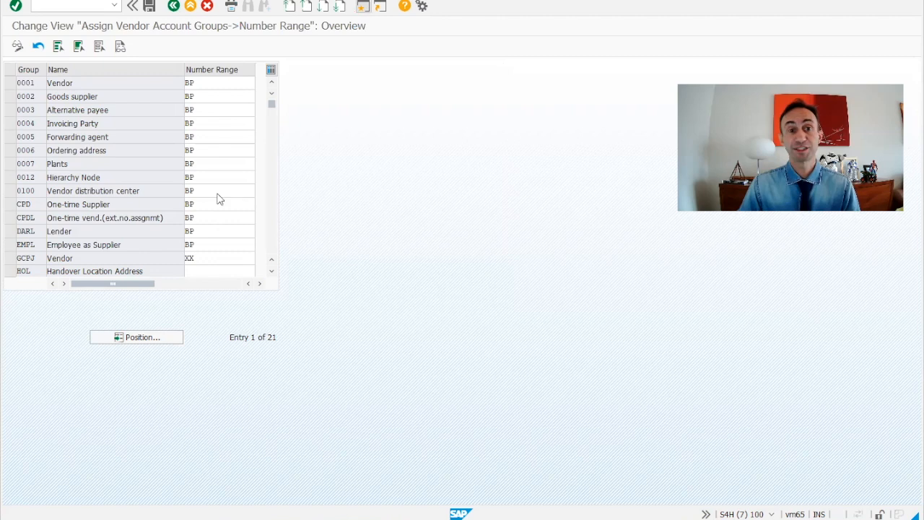
Step: Review the account group number range list and open the SUPL Supplier vendor account group details
scroll(216, 196, "down", 1)
scroll(220, 197, "down", 4)
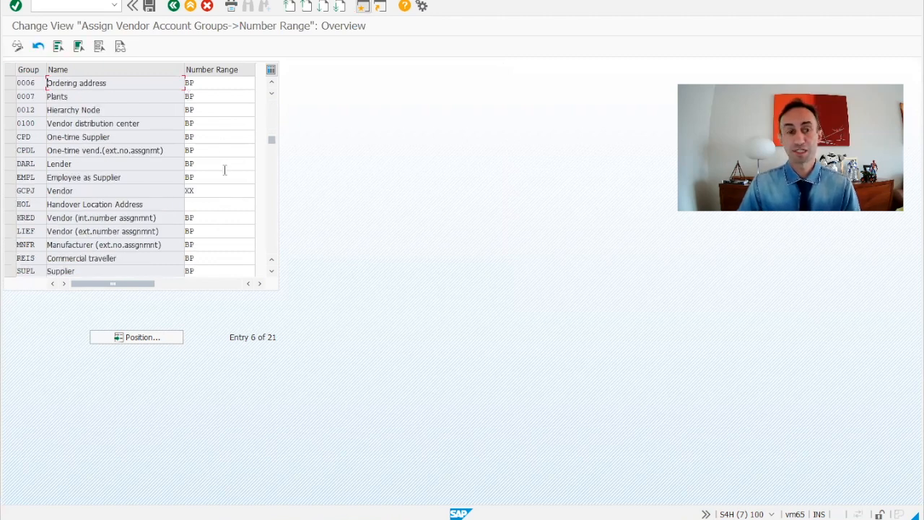
scroll(224, 170, "down", 2)
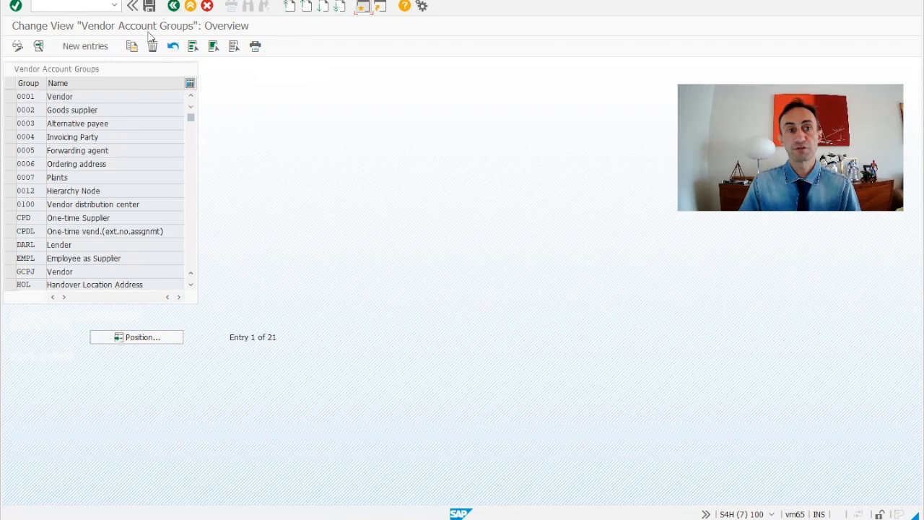
scroll(54, 208, "down", 1)
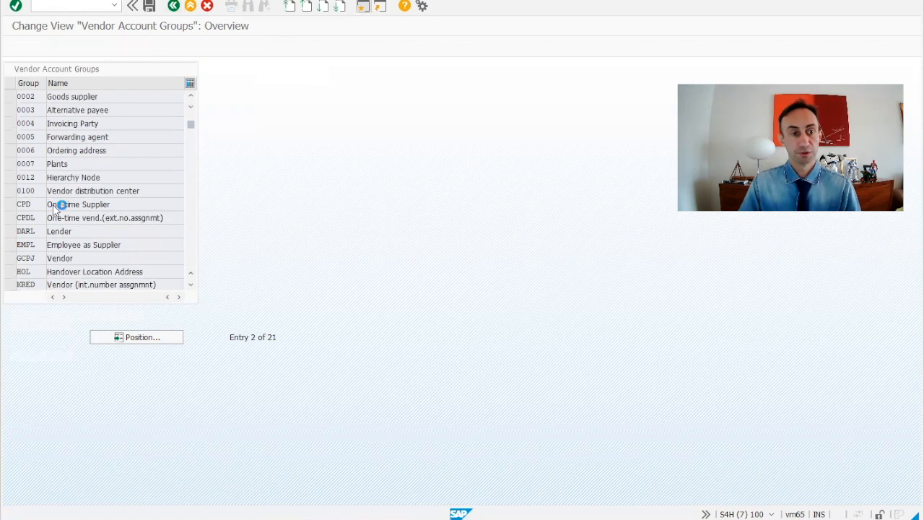
scroll(54, 208, "down", 8)
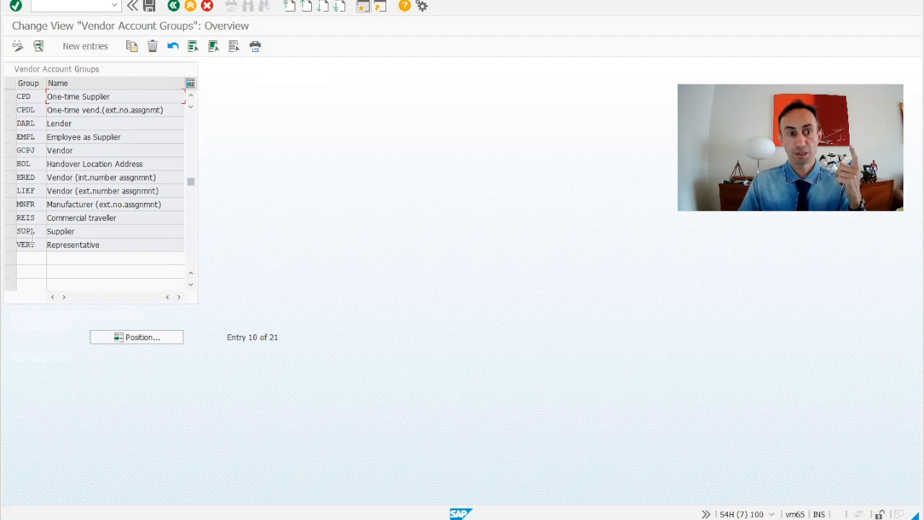
double_click(34, 232)
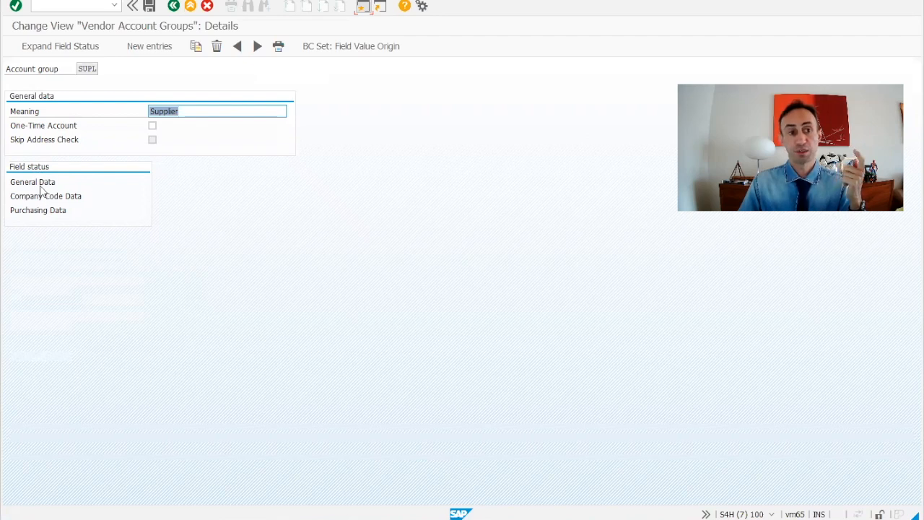
Step: Inspect the SUPL group's General Data field status for the Address, Communication and Control groups
double_click(41, 185)
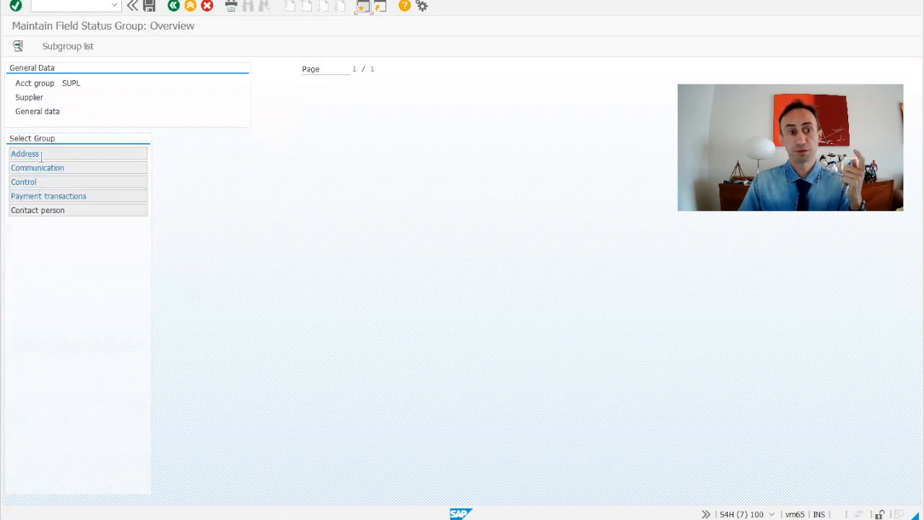
double_click(40, 155)
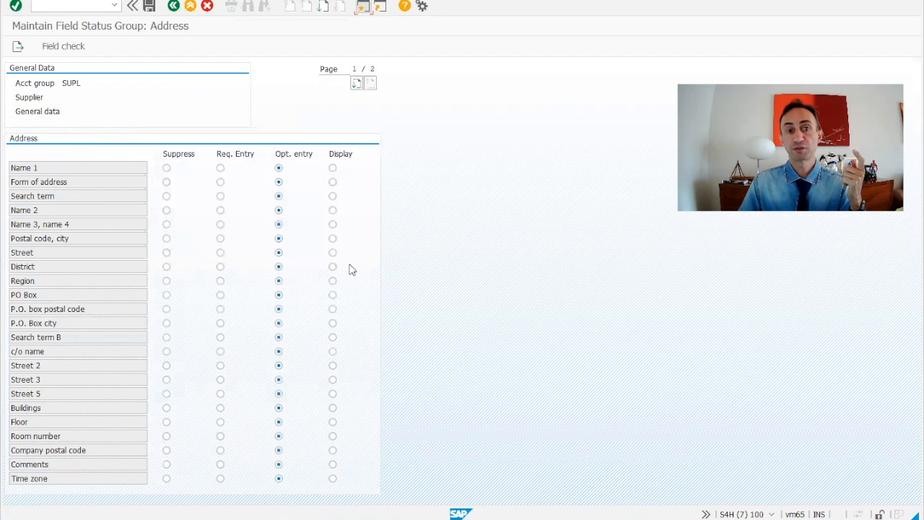
left_click(18, 46)
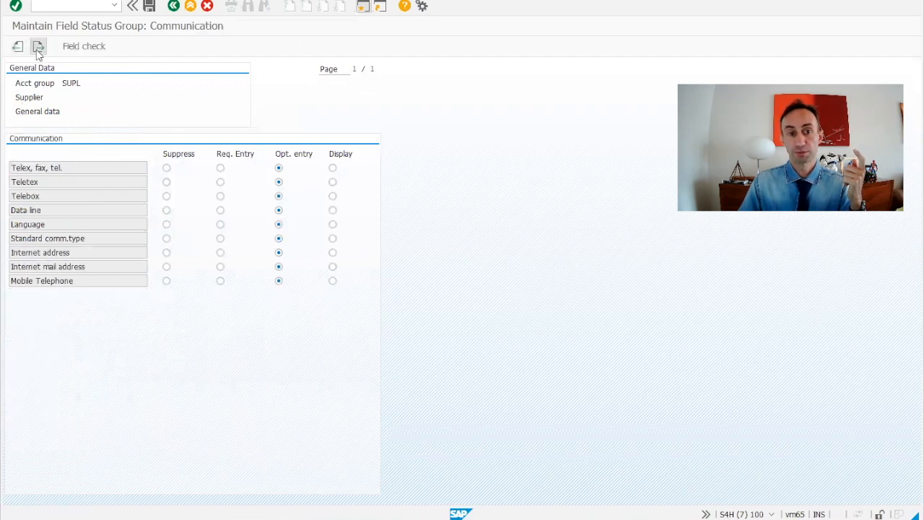
left_click(38, 47)
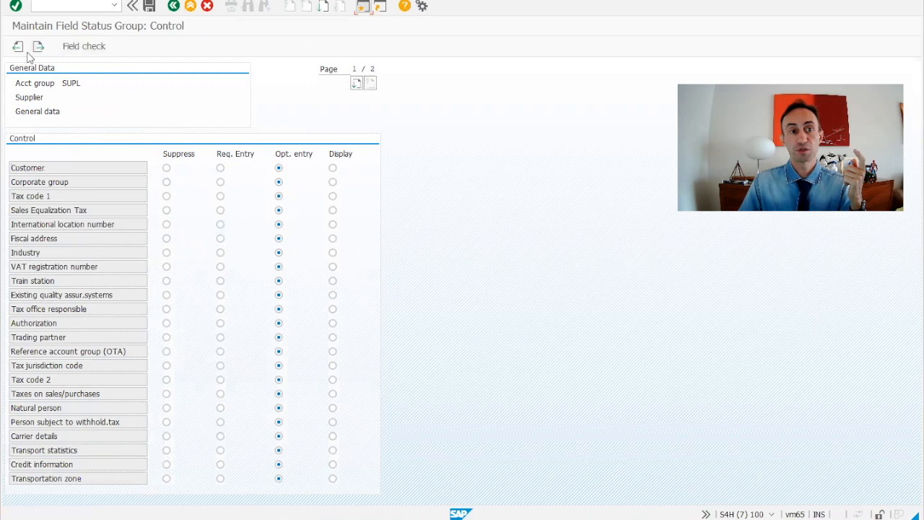
left_click(174, 7)
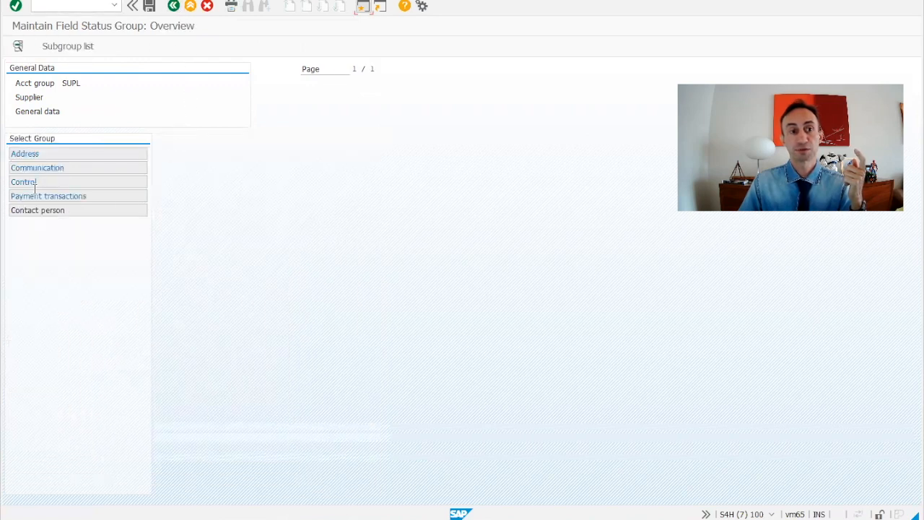
left_click(174, 7)
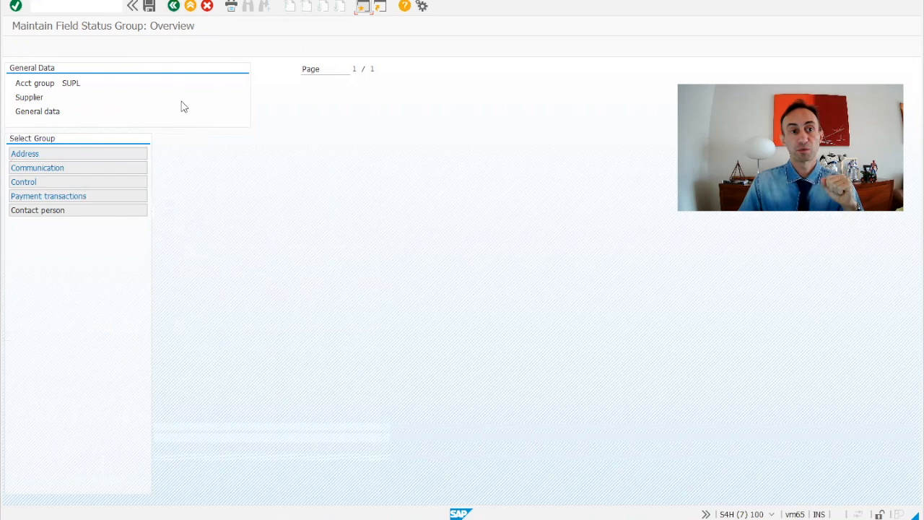
double_click(48, 197)
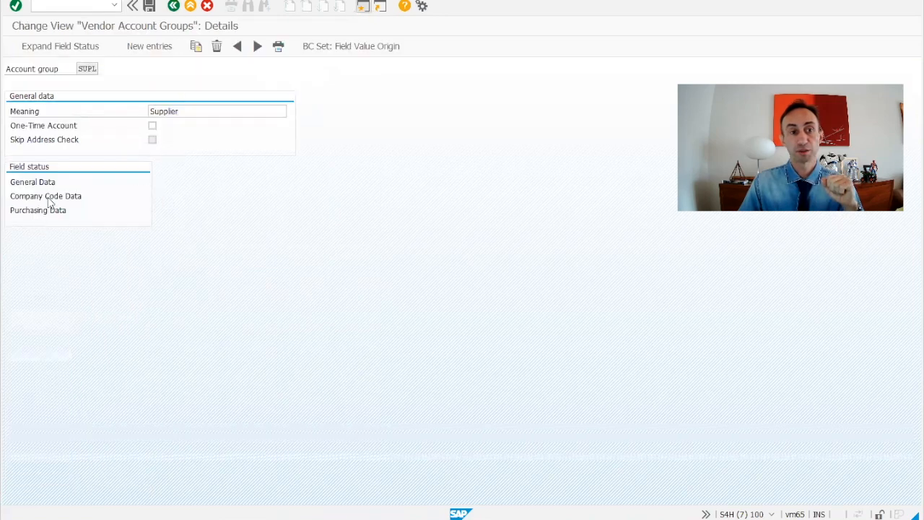
Step: Examine the business partner grouping assignment linking BP02 Int. Numeric to account group SUPL with same numbers
double_click(68, 154)
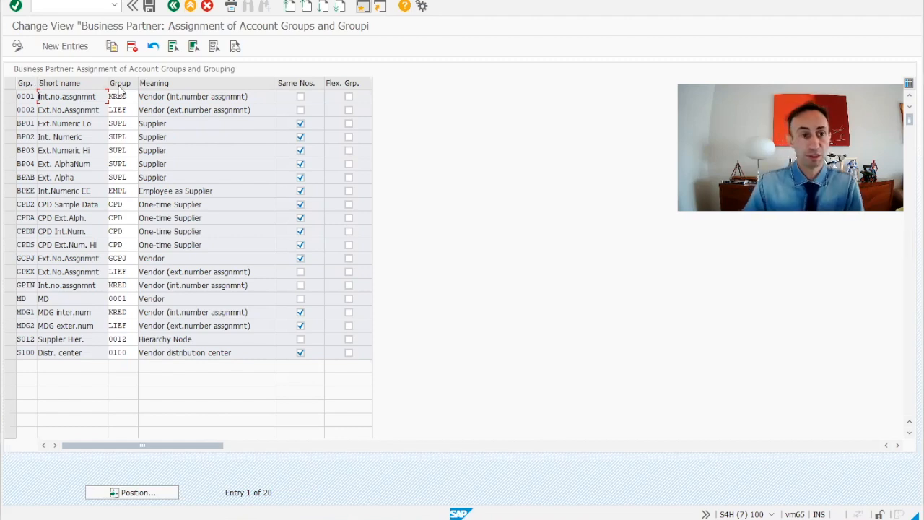
left_click(7, 138)
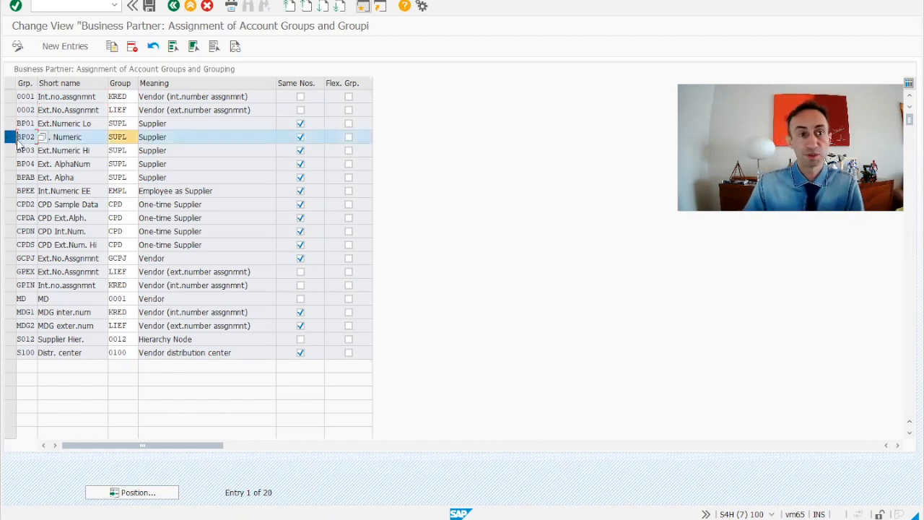
left_click_drag(86, 138, 37, 138)
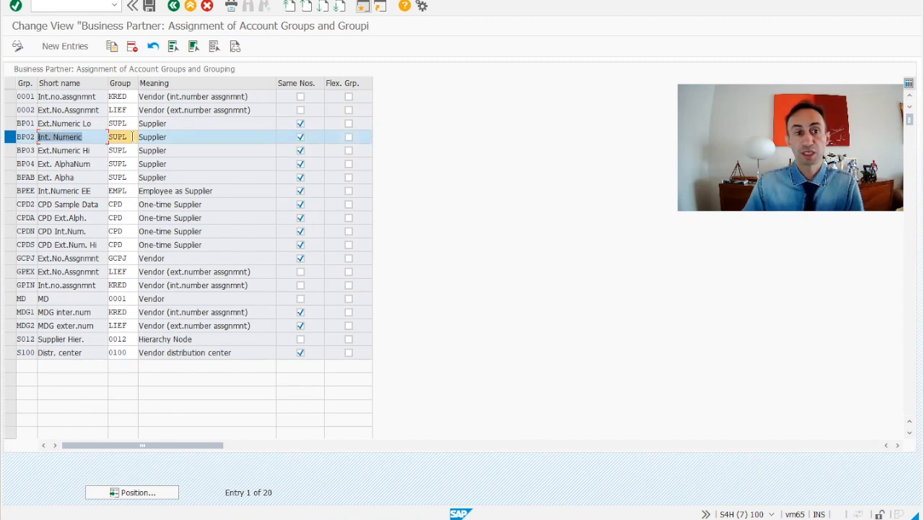
left_click_drag(132, 136, 102, 137)
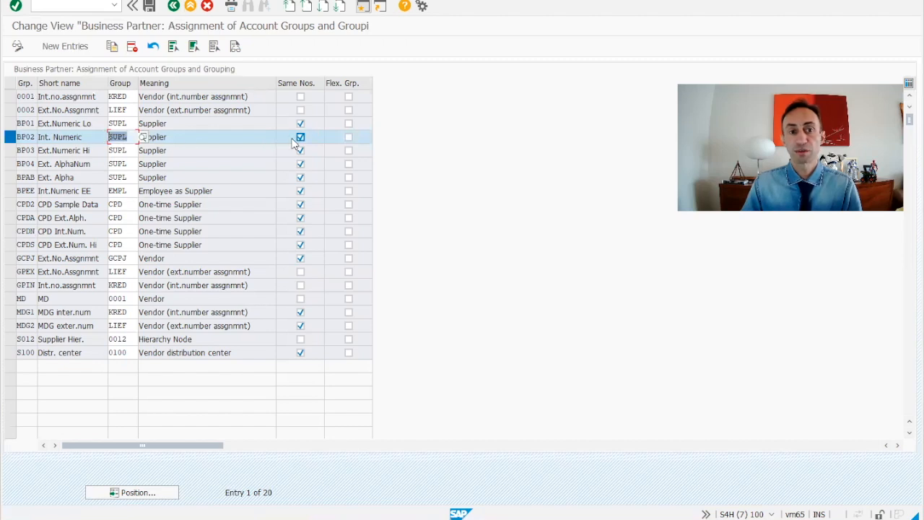
left_click(171, 138)
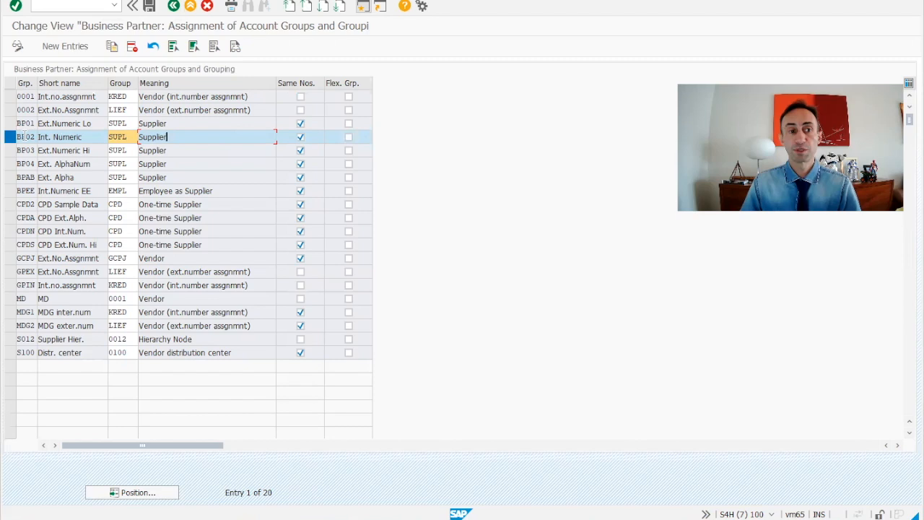
left_click_drag(94, 138, 34, 138)
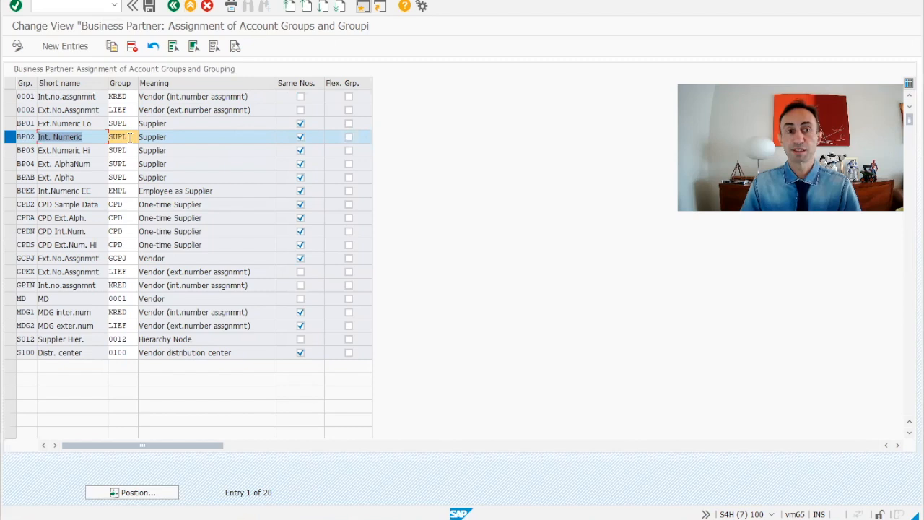
left_click_drag(129, 137, 101, 135)
left_click(195, 144)
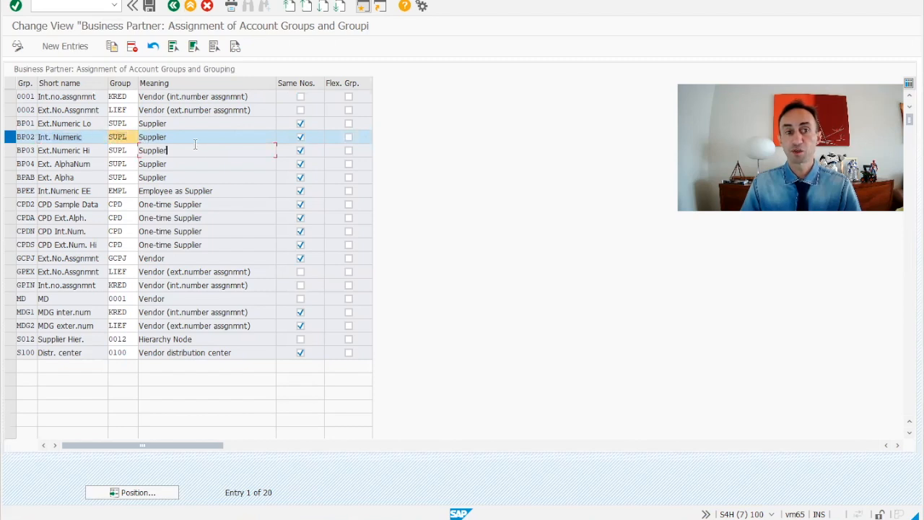